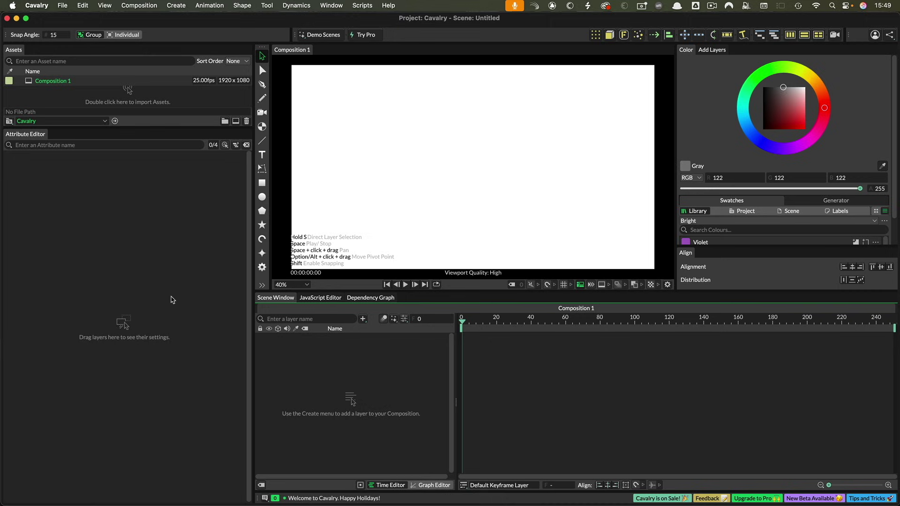
Look through the File menu without choosing anything, then bring up the Create menu
{"action": "left_click", "coordinate": [64, 5]}
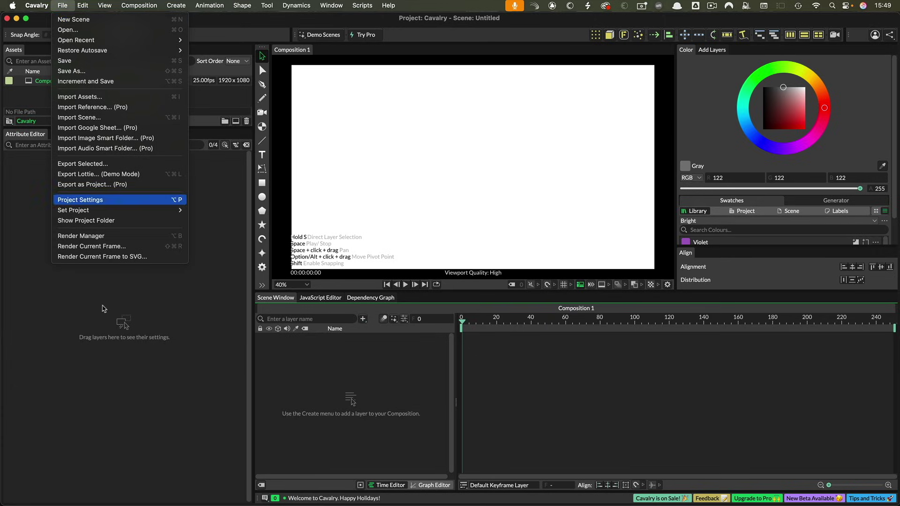
{"action": "left_click", "coordinate": [132, 459]}
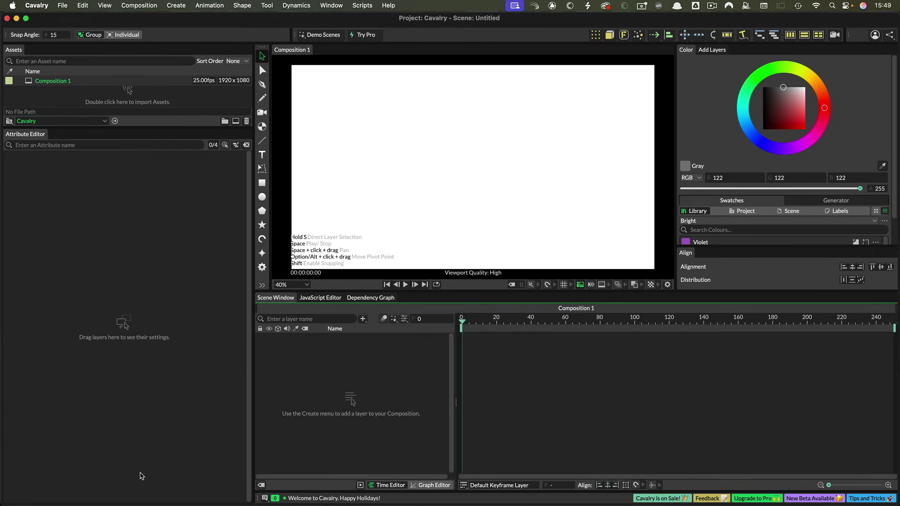
{"action": "left_click", "coordinate": [182, 4]}
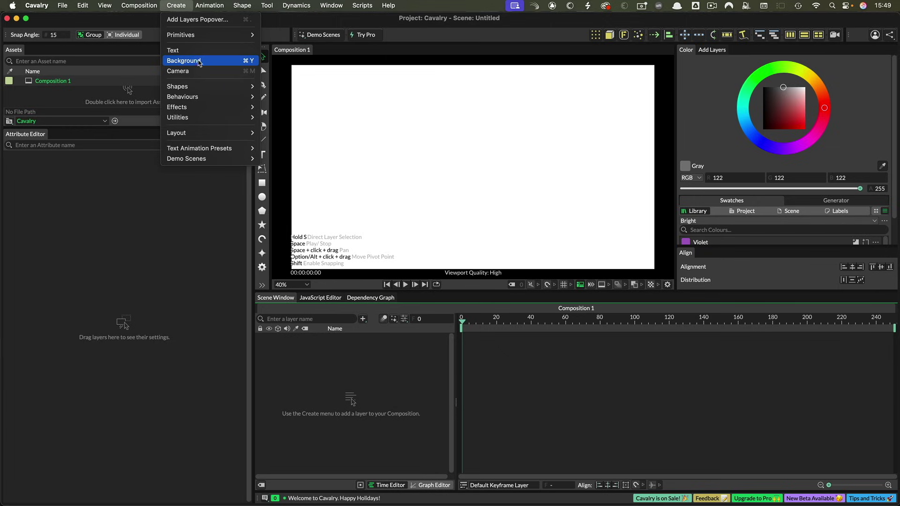
Add a Background layer and set its fill colour to black (000000)
{"action": "left_click", "coordinate": [250, 65]}
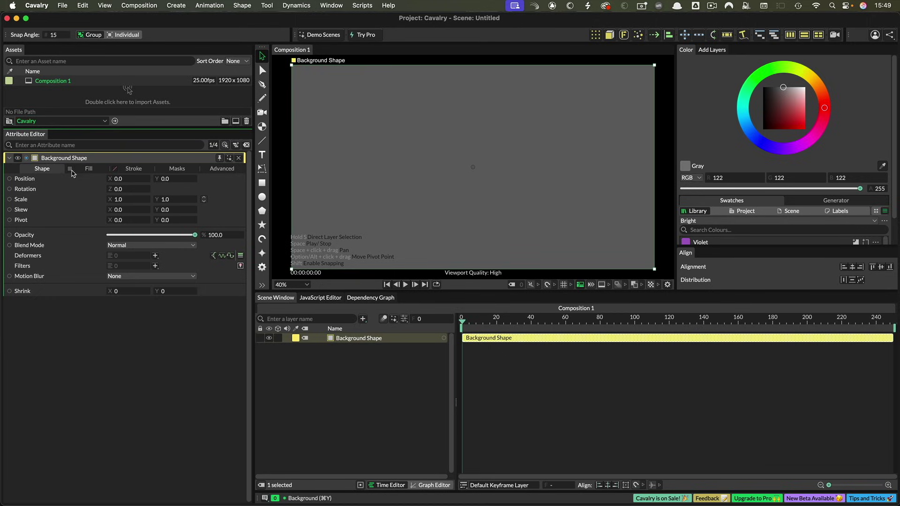
{"action": "left_click", "coordinate": [90, 170]}
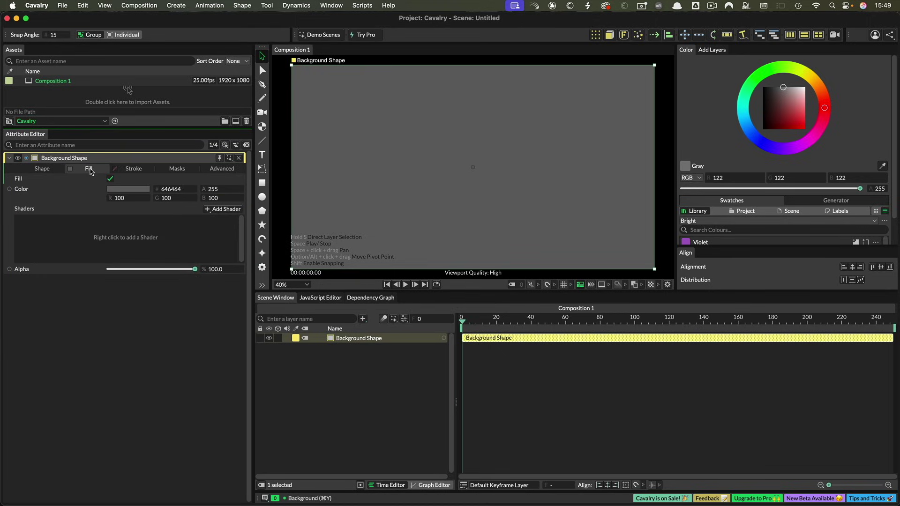
{"action": "left_click", "coordinate": [127, 189]}
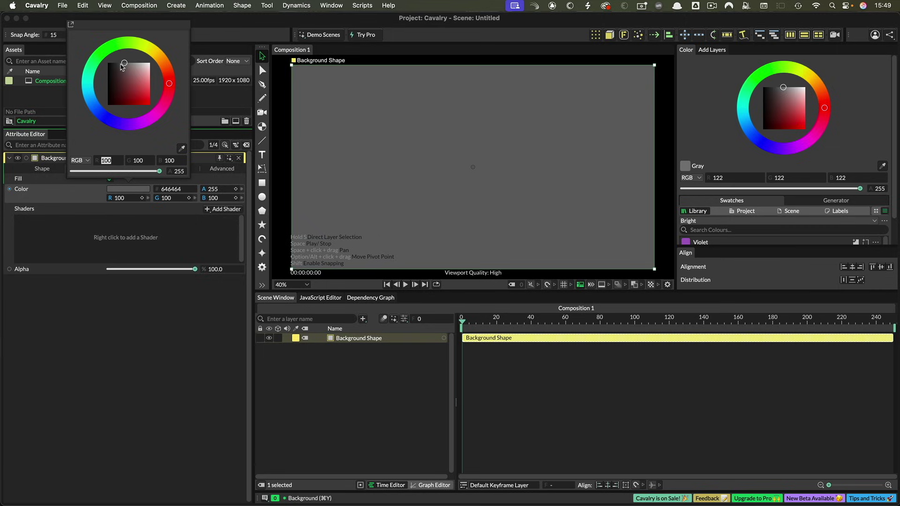
{"action": "left_click_drag", "start_coordinate": [124, 63], "coordinate": [99, 121]}
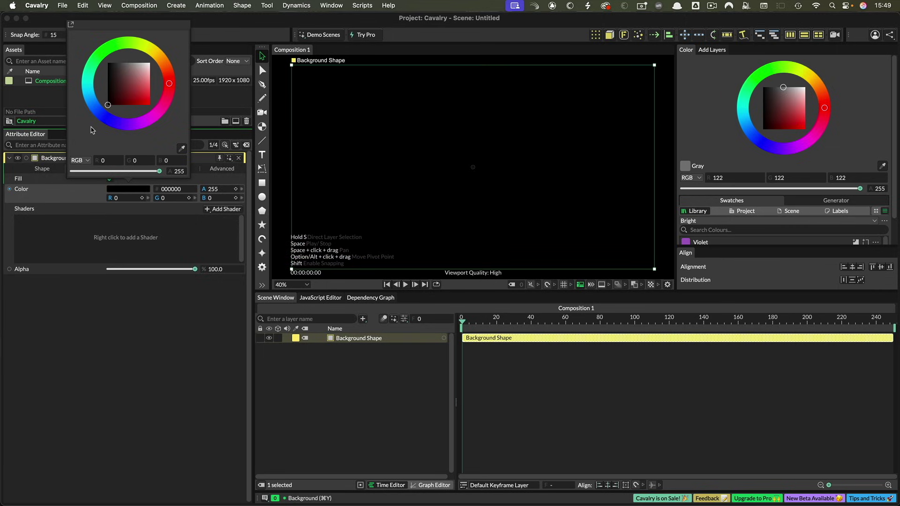
{"action": "left_click", "coordinate": [127, 388]}
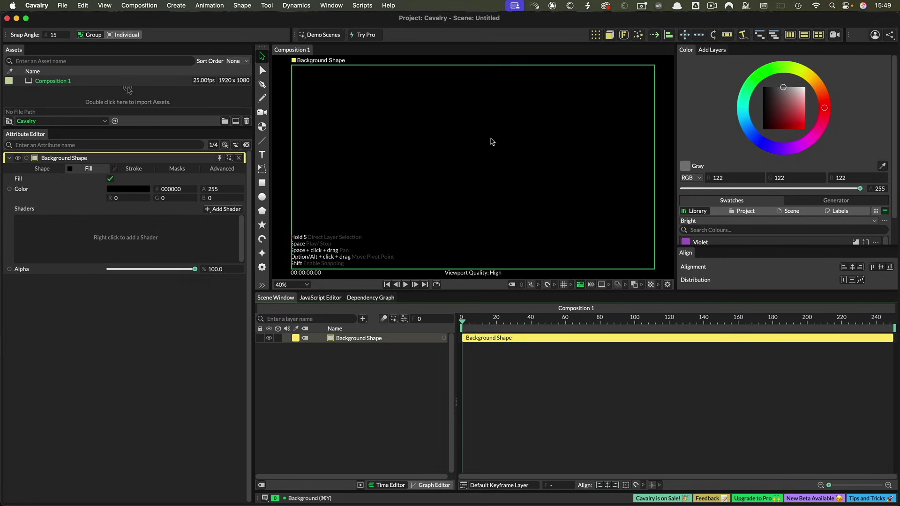
Create an ellipse at the canvas centre and set its radius to 75
{"action": "key", "text": "Escape"}
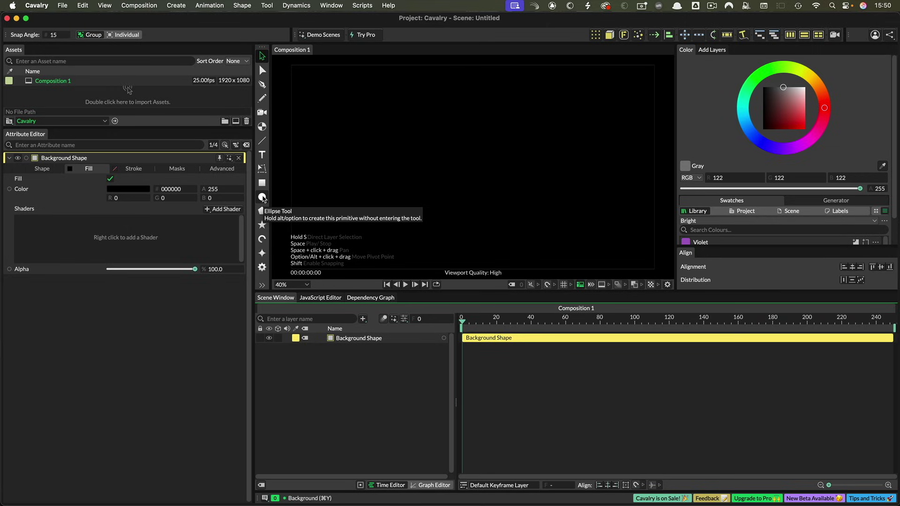
{"action": "left_click", "coordinate": [263, 197], "text": "alt"}
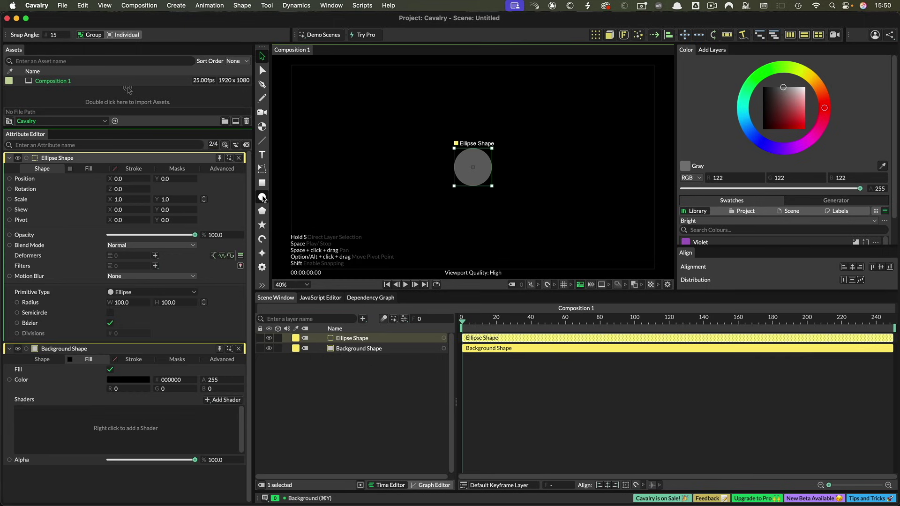
{"action": "left_click", "coordinate": [330, 338]}
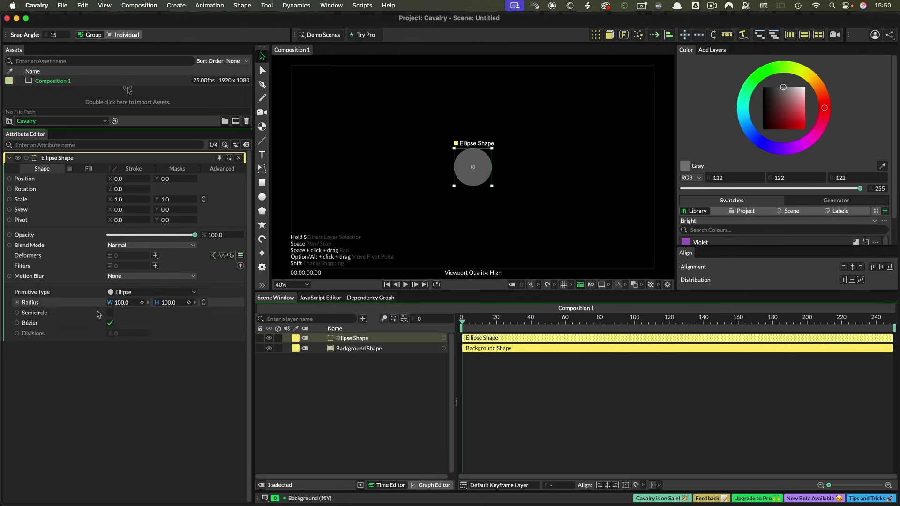
{"action": "left_click", "coordinate": [121, 303]}
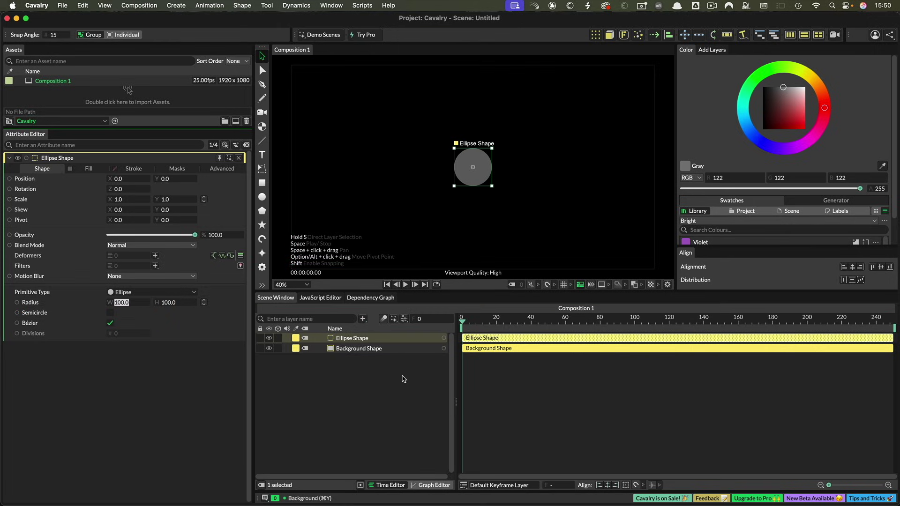
{"action": "type", "text": "75"}
{"action": "key", "text": "Return"}
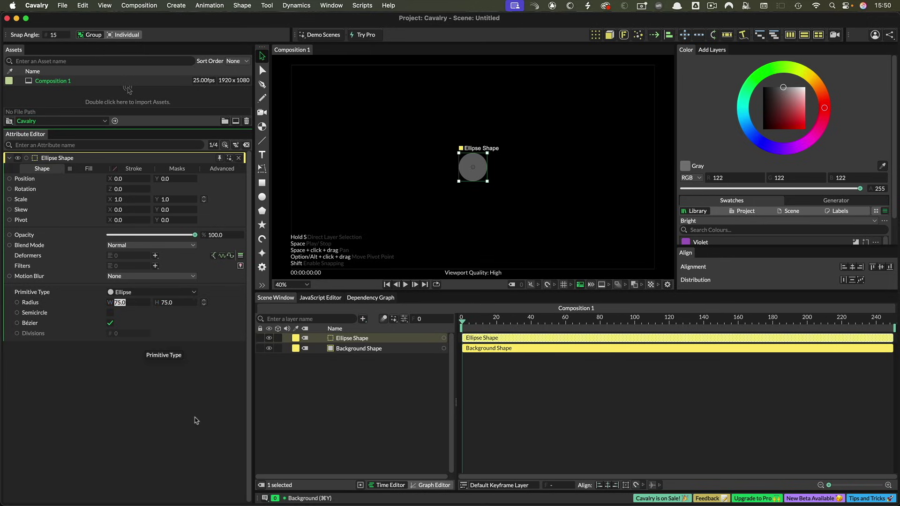
{"action": "left_click", "coordinate": [176, 406]}
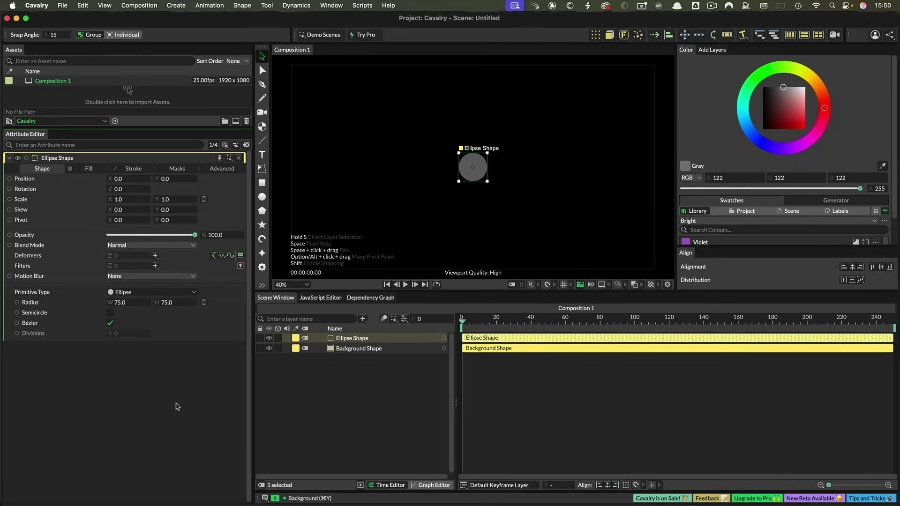
{"action": "left_click", "coordinate": [366, 430]}
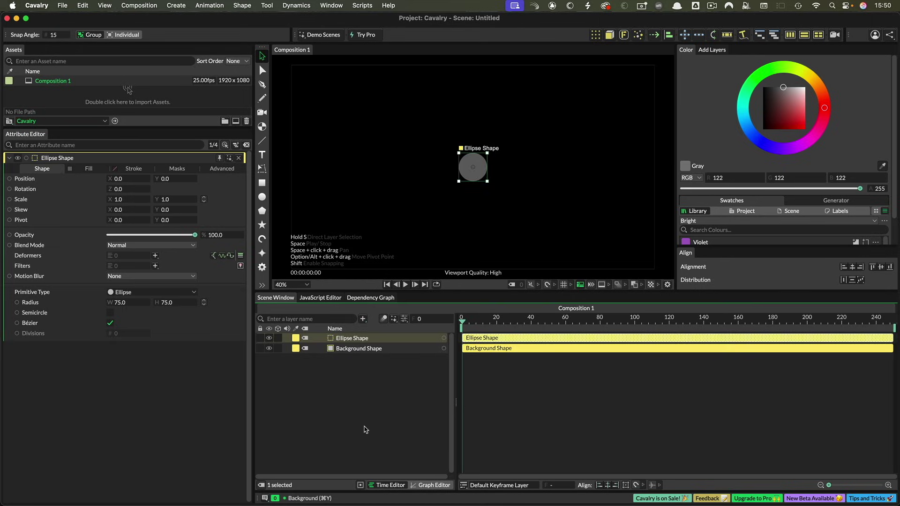
Inspect the ellipse's fill and shape properties, then deselect it
{"action": "left_click", "coordinate": [352, 337]}
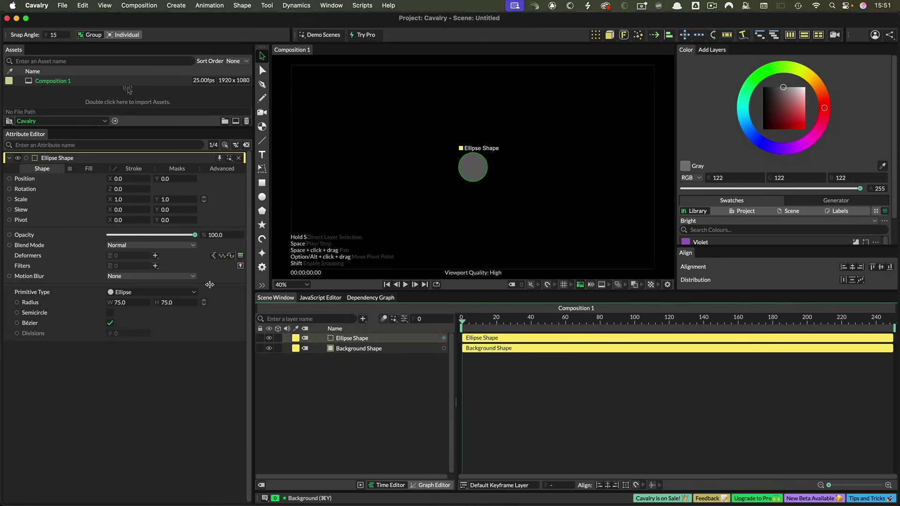
{"action": "left_click", "coordinate": [87, 168]}
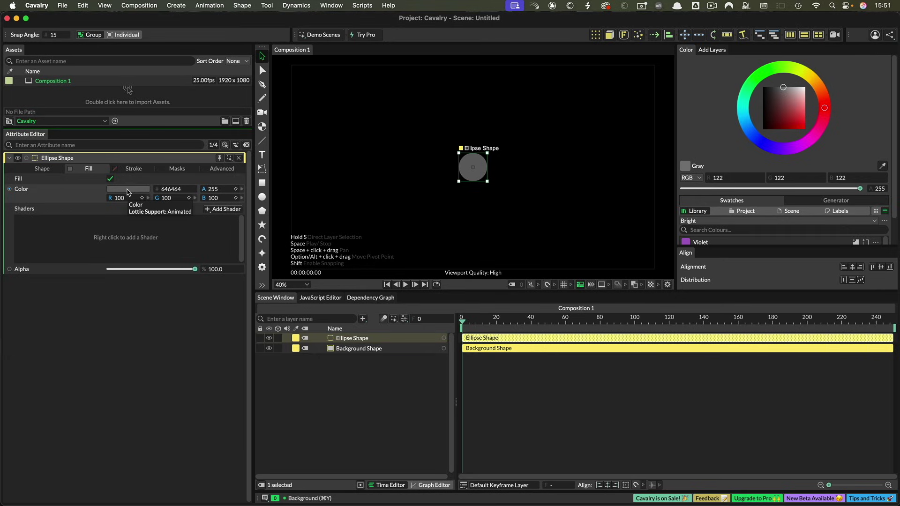
{"action": "left_click", "coordinate": [41, 169]}
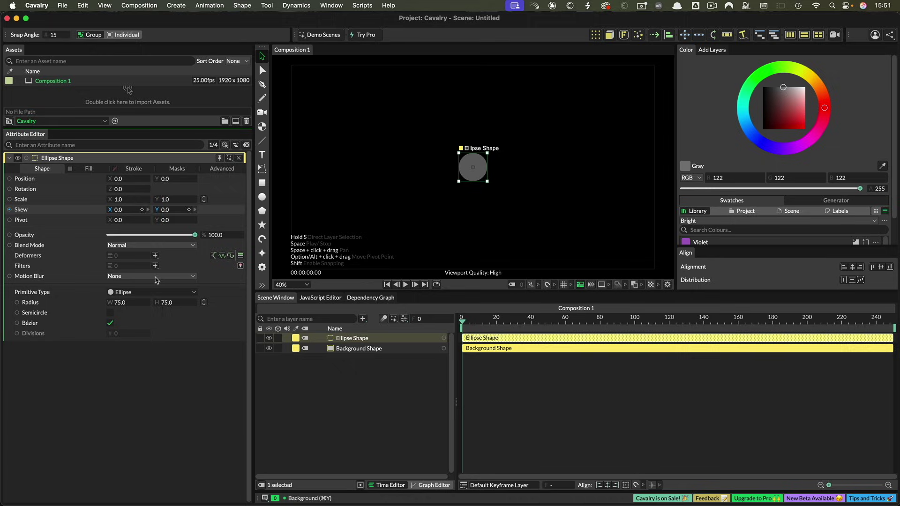
{"action": "left_click", "coordinate": [335, 407]}
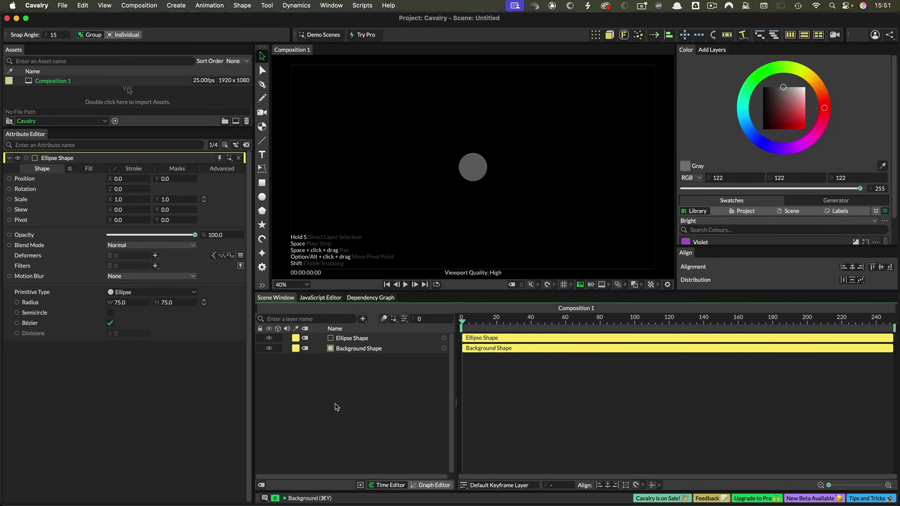
Search 'grad' in the Scene Window's add list and add a Gradient Shader layer
{"action": "left_click", "coordinate": [363, 319]}
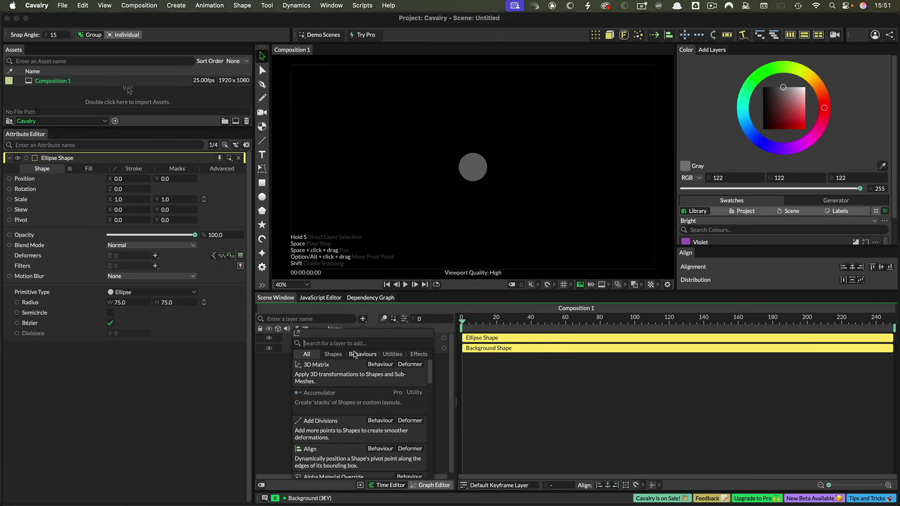
{"action": "type", "text": "gradien"}
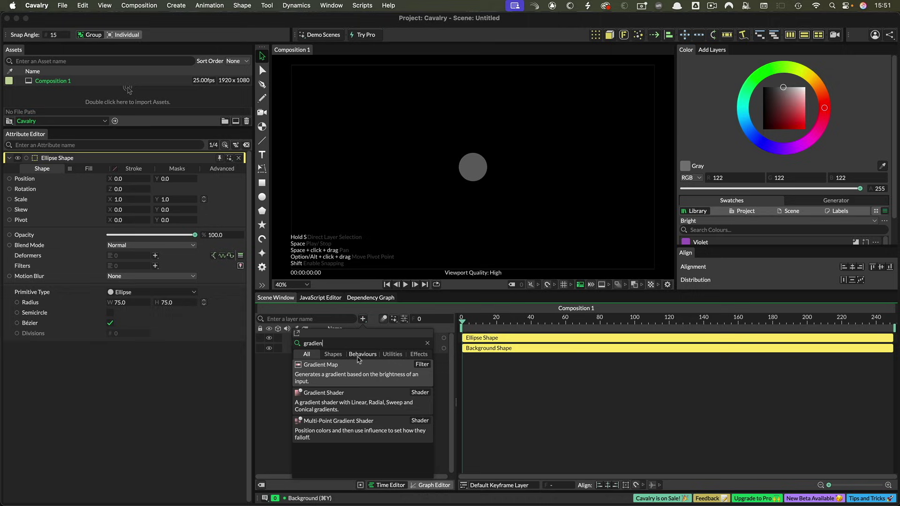
{"action": "left_click", "coordinate": [328, 404]}
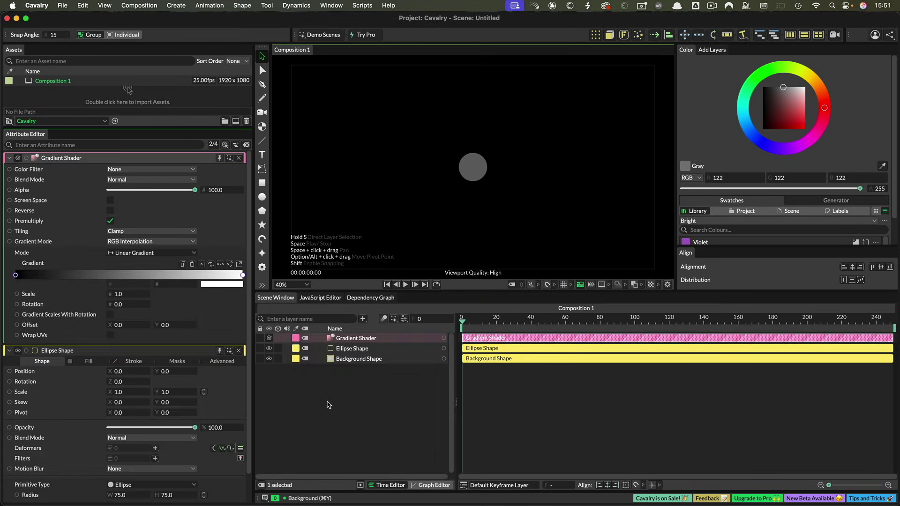
Connect the Gradient Shader to the Ellipse Shape's Fill.Shaders at index 0
{"action": "left_click", "coordinate": [332, 339]}
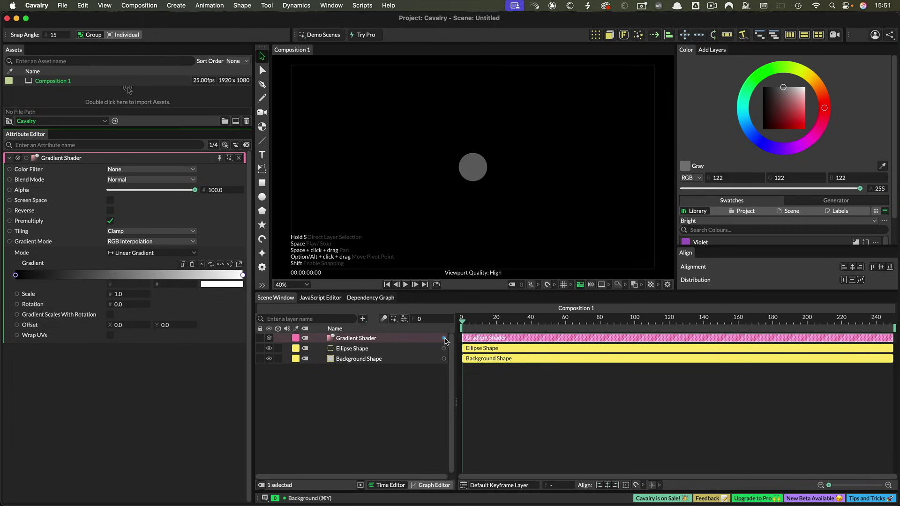
{"action": "left_click", "coordinate": [444, 340]}
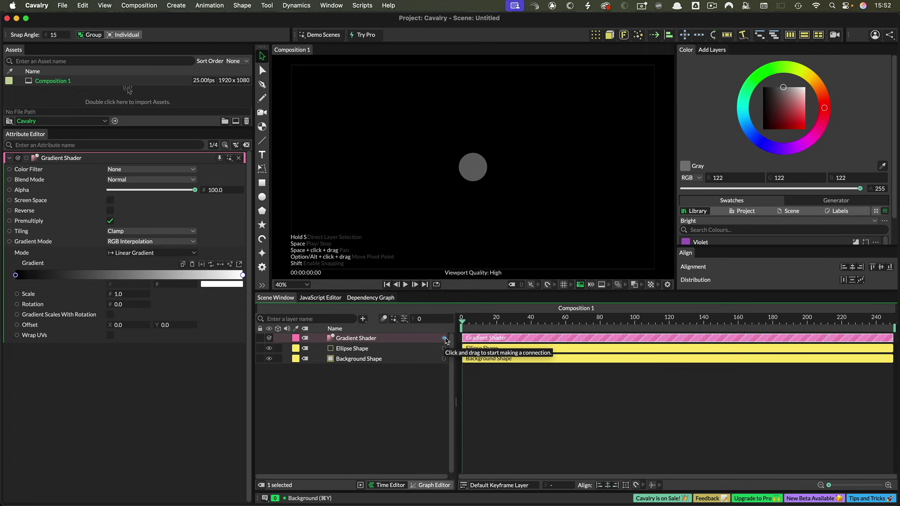
{"action": "left_click_drag", "start_coordinate": [445, 339], "coordinate": [354, 352]}
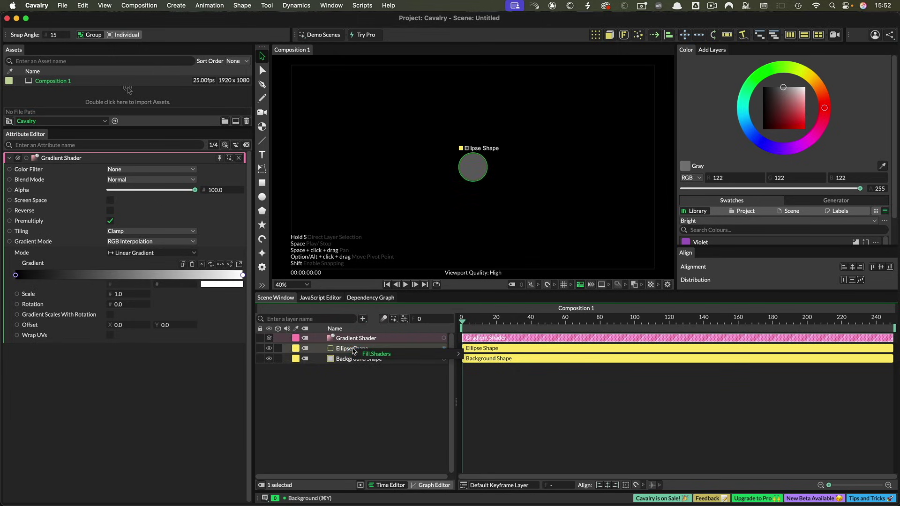
{"action": "mouse_move", "coordinate": [365, 355]}
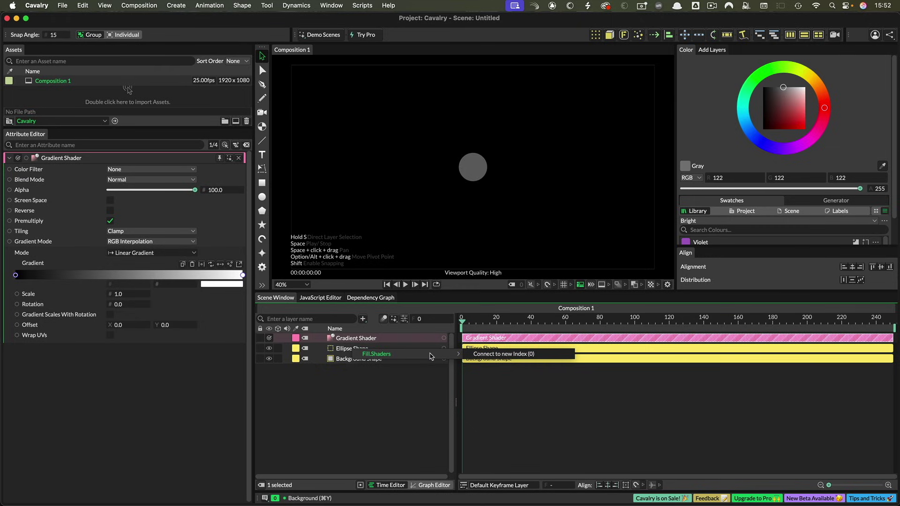
{"action": "left_click", "coordinate": [491, 354]}
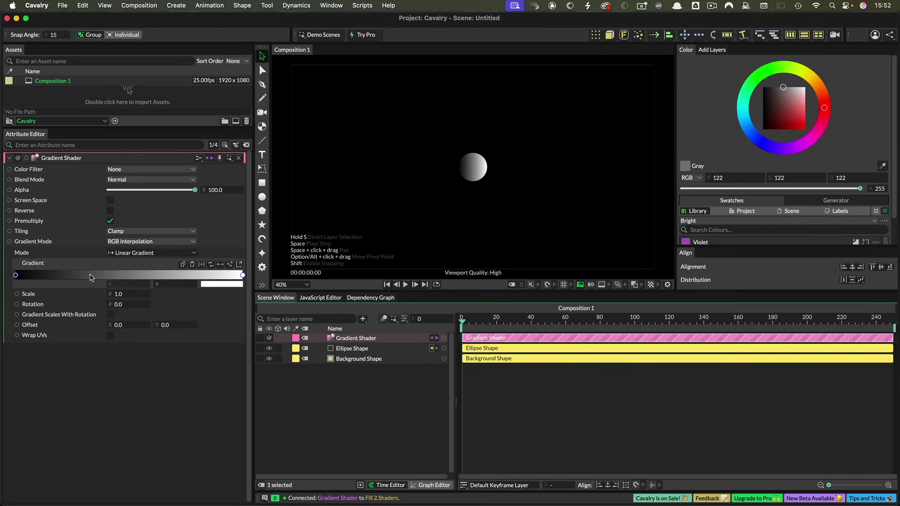
Switch the gradient to Radial Gradient and reverse it so the centre is light
{"action": "left_click", "coordinate": [133, 253]}
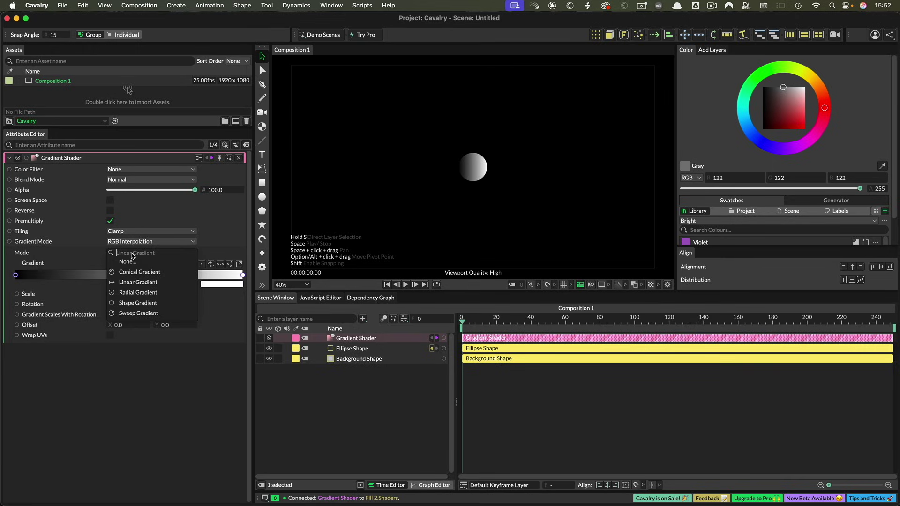
{"action": "left_click", "coordinate": [138, 292]}
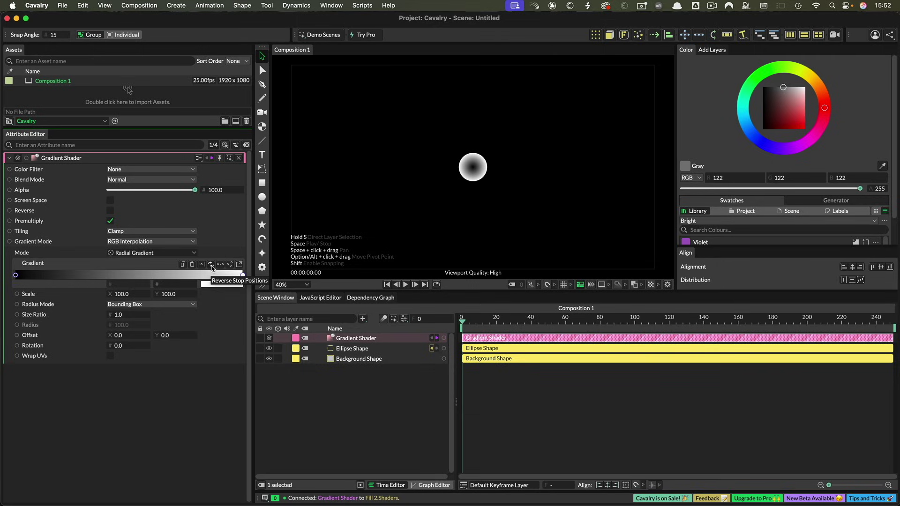
{"action": "left_click", "coordinate": [211, 265]}
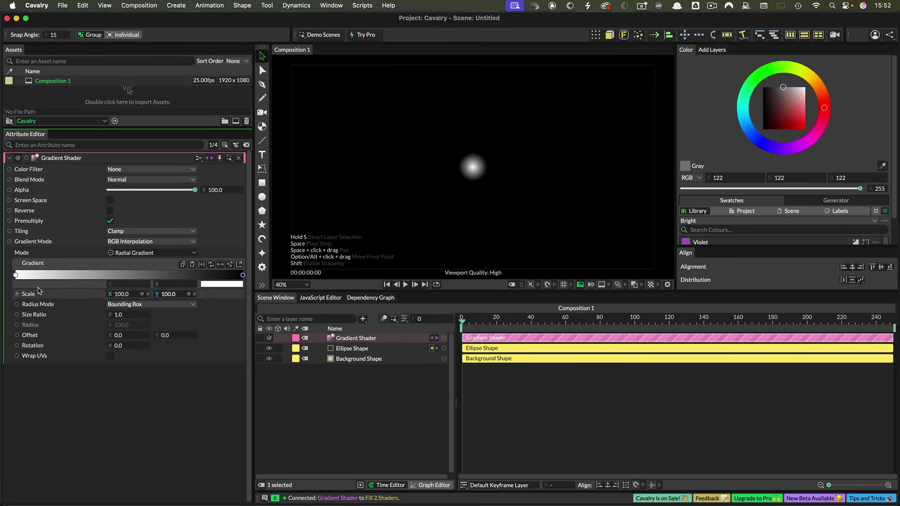
Set the inner gradient stop to violet 969eff
{"action": "double_click", "coordinate": [16, 275]}
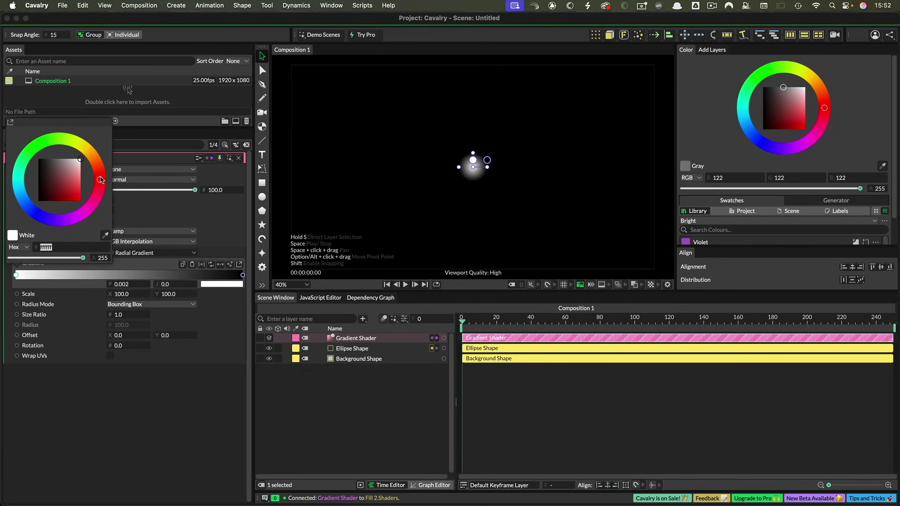
{"action": "mouse_move", "coordinate": [100, 180]}
{"action": "left_mouse_down"}
{"action": "mouse_move", "coordinate": [45, 217]}
{"action": "mouse_move", "coordinate": [36, 213]}
{"action": "left_mouse_up"}
{"action": "mouse_move", "coordinate": [81, 160]}
{"action": "left_mouse_down"}
{"action": "mouse_move", "coordinate": [81, 187]}
{"action": "mouse_move", "coordinate": [81, 178]}
{"action": "left_mouse_up"}
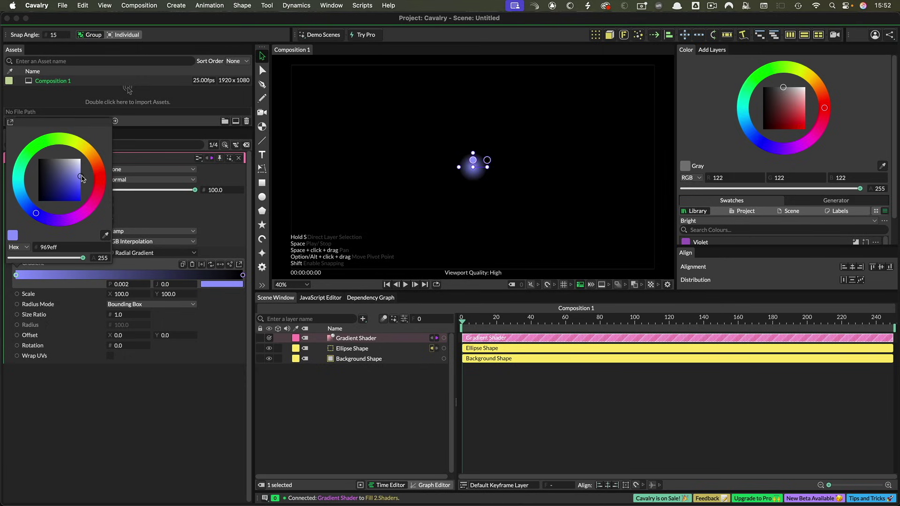
{"action": "left_click", "coordinate": [187, 448]}
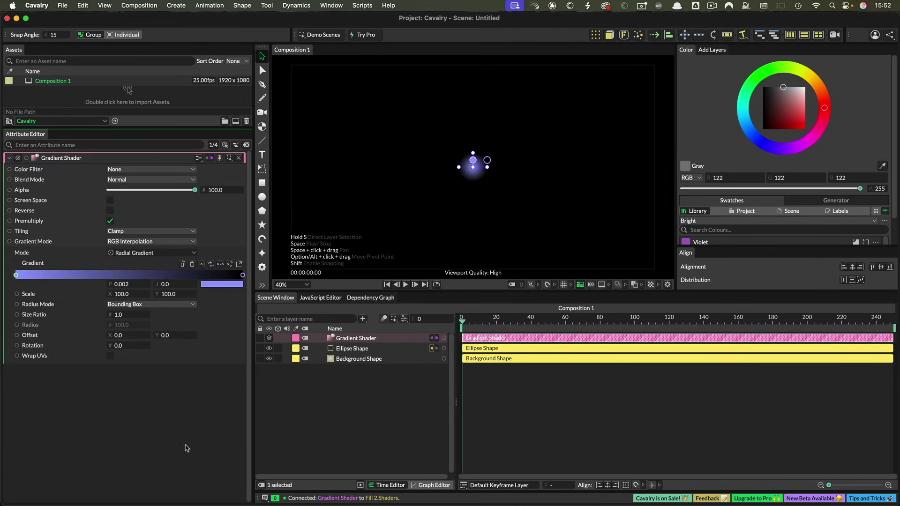
{"action": "left_click", "coordinate": [505, 427]}
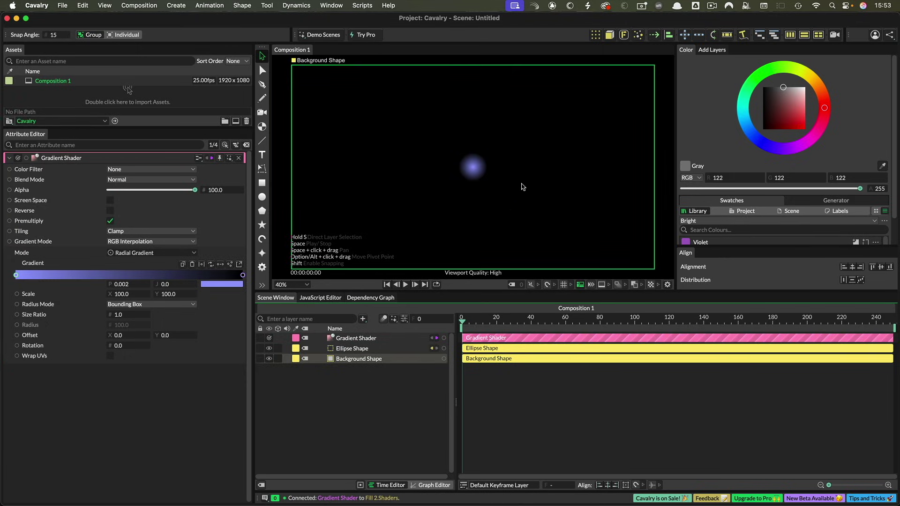
Set the outer gradient stop to midnight blue 171a4f
{"action": "double_click", "coordinate": [243, 275]}
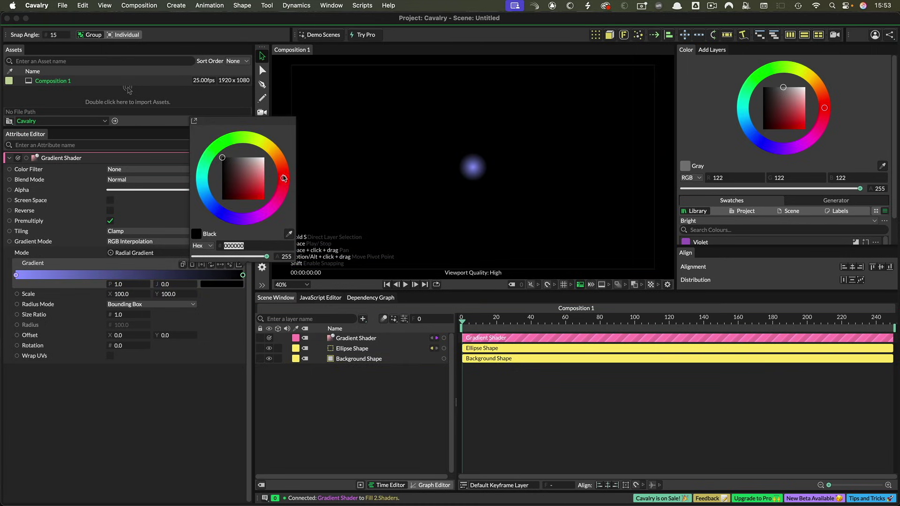
{"action": "left_click_drag", "start_coordinate": [229, 215], "coordinate": [221, 212]}
{"action": "left_click_drag", "start_coordinate": [227, 162], "coordinate": [235, 189]}
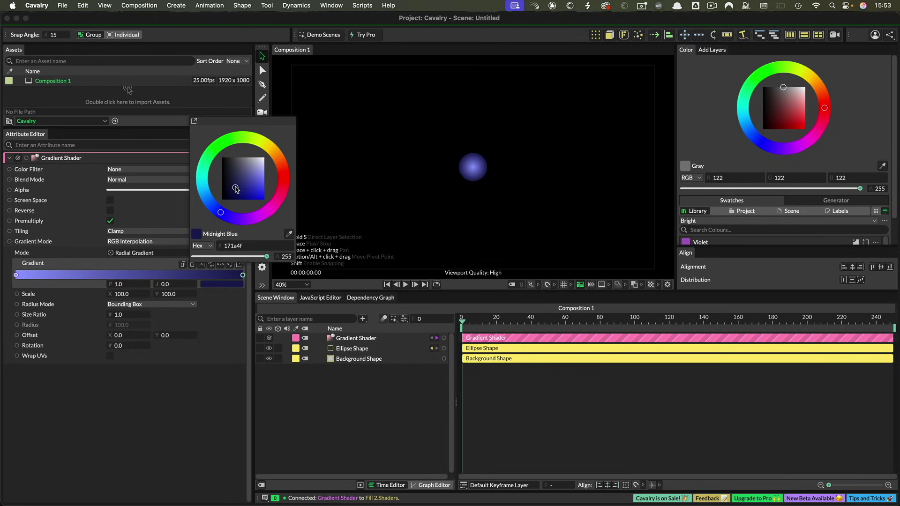
{"action": "left_click", "coordinate": [150, 280]}
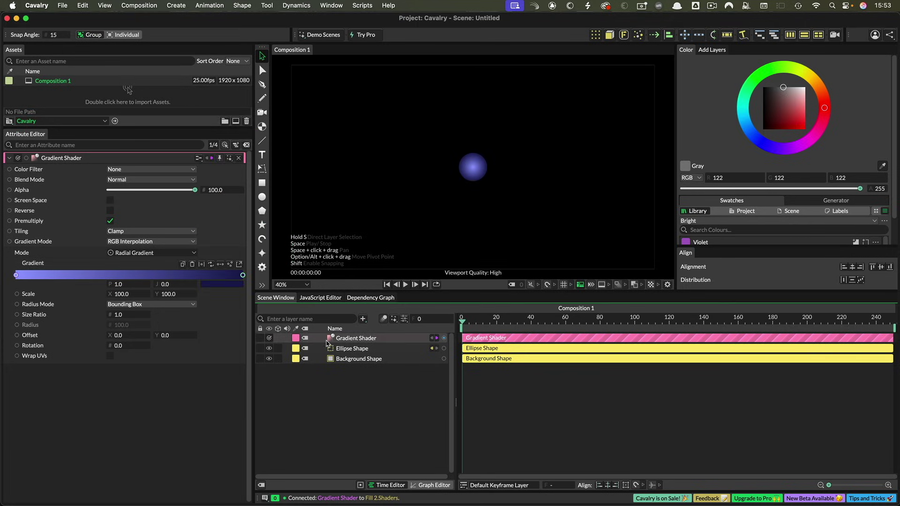
Drag the Gradient Shader layer onto the Ellipse Shape row to nest it underneath
{"action": "left_click_drag", "start_coordinate": [331, 338], "coordinate": [350, 350]}
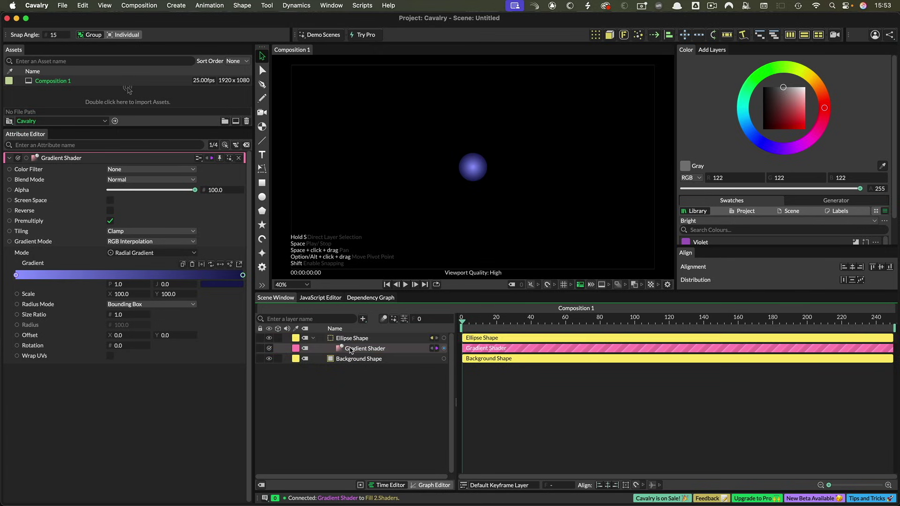
Add a centred 'Cavalry' text at font size 100 in the Black weight
{"action": "left_click", "coordinate": [262, 155]}
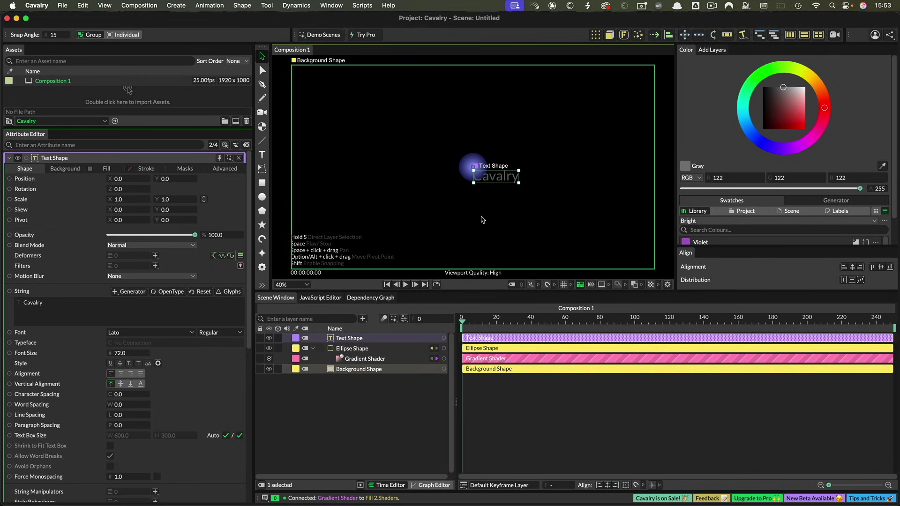
{"action": "left_click", "coordinate": [129, 354]}
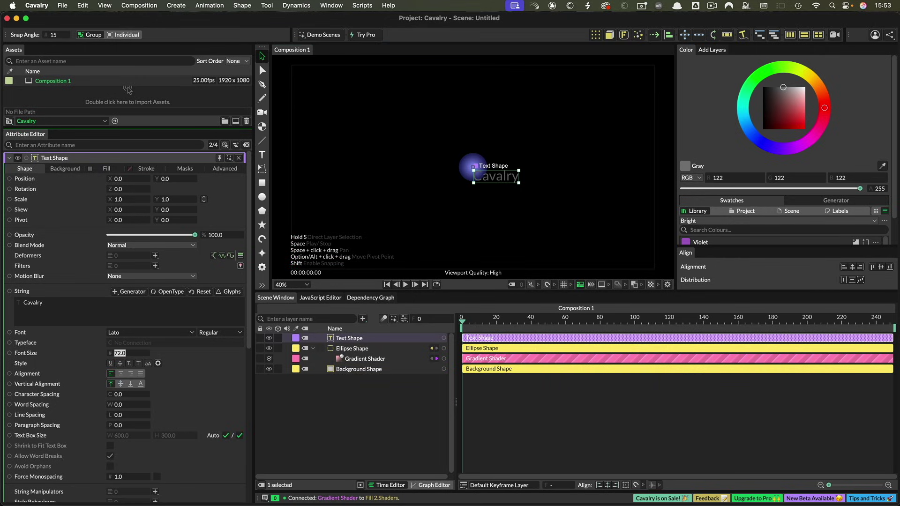
{"action": "type", "text": "100"}
{"action": "key", "text": "Tab"}
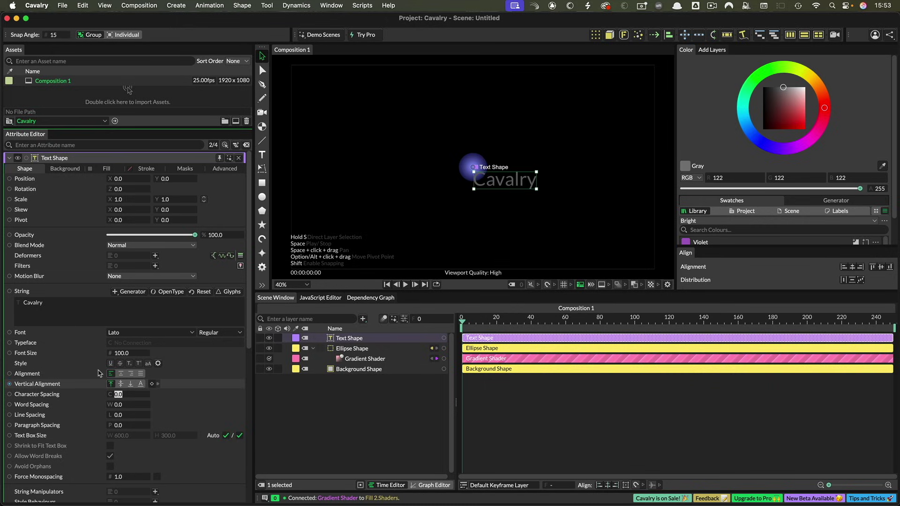
{"action": "left_click", "coordinate": [121, 374]}
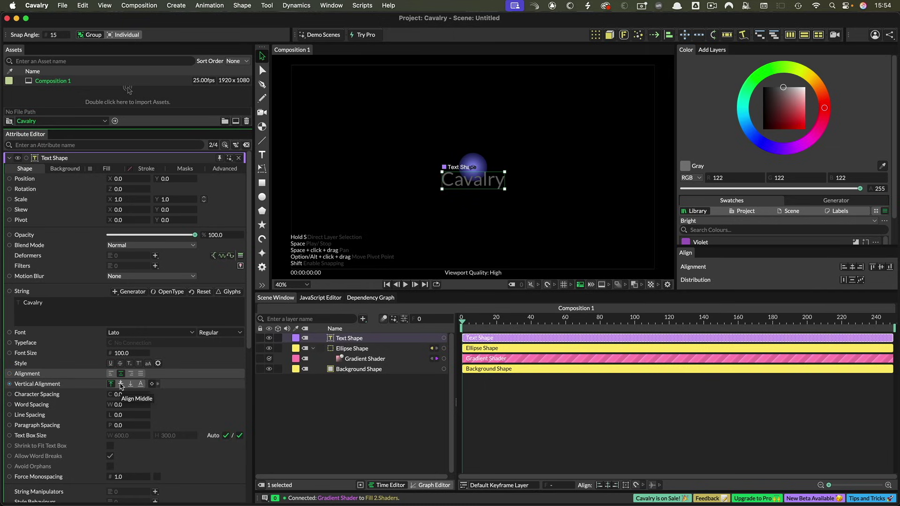
{"action": "left_click", "coordinate": [121, 385]}
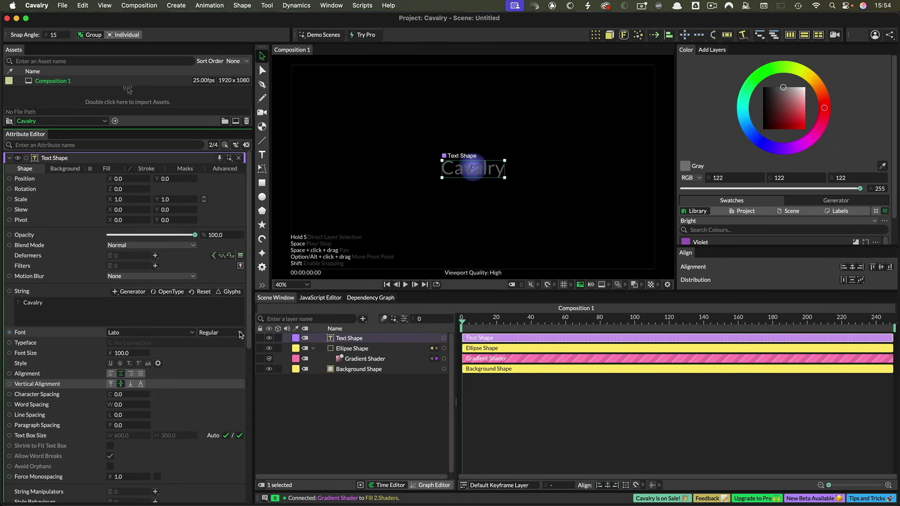
{"action": "left_click", "coordinate": [219, 332]}
{"action": "left_click", "coordinate": [209, 347]}
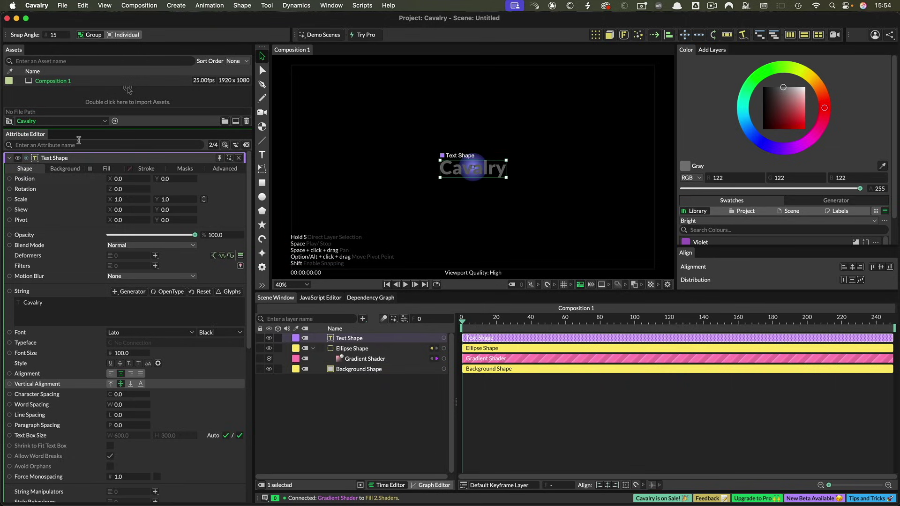
Fill the text bright green 60f92f and select the Text Shape layer
{"action": "left_click", "coordinate": [106, 170]}
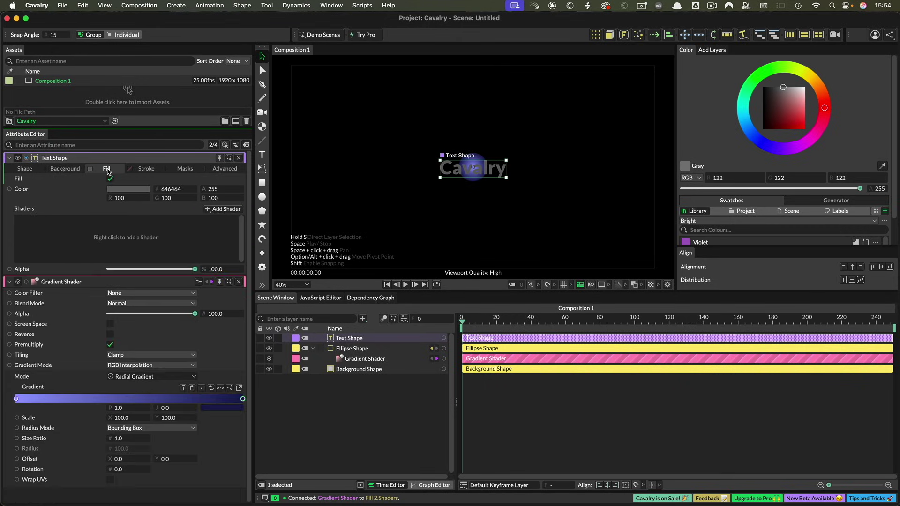
{"action": "left_click", "coordinate": [128, 189]}
{"action": "mouse_move", "coordinate": [173, 88]}
{"action": "left_mouse_down"}
{"action": "mouse_move", "coordinate": [159, 58]}
{"action": "mouse_move", "coordinate": [118, 44]}
{"action": "left_mouse_up"}
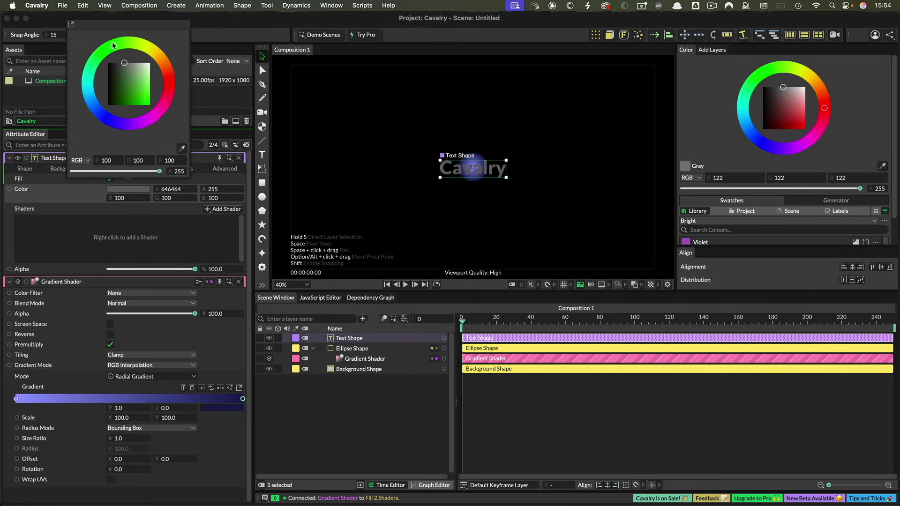
{"action": "mouse_move", "coordinate": [149, 99]}
{"action": "left_mouse_down"}
{"action": "mouse_move", "coordinate": [162, 103]}
{"action": "mouse_move", "coordinate": [149, 98]}
{"action": "left_mouse_up"}
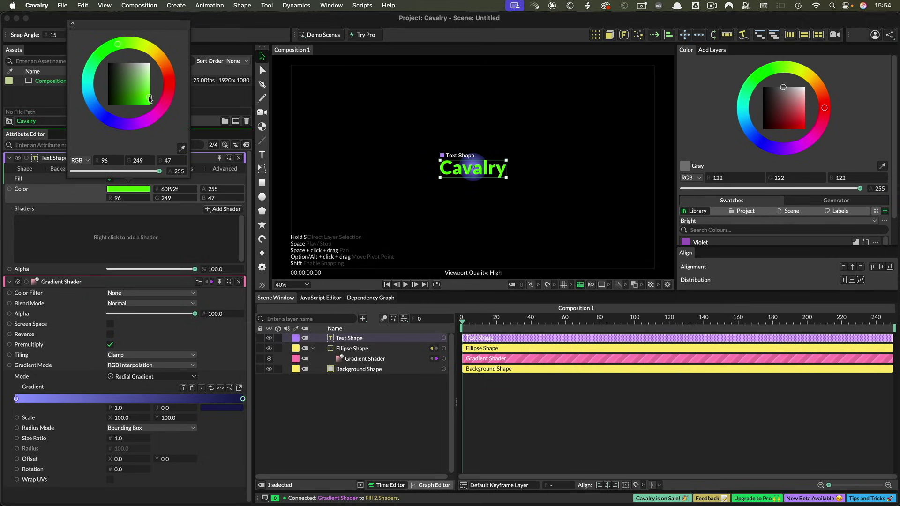
{"action": "left_click", "coordinate": [353, 419]}
{"action": "left_click", "coordinate": [336, 338]}
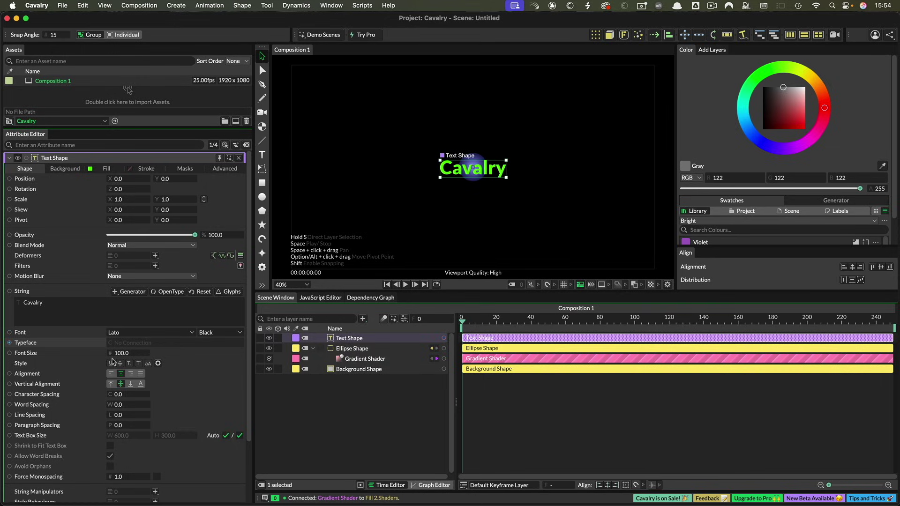
Replace the text string with 'Text' and drive it with a Value string generator
{"action": "left_click", "coordinate": [89, 301]}
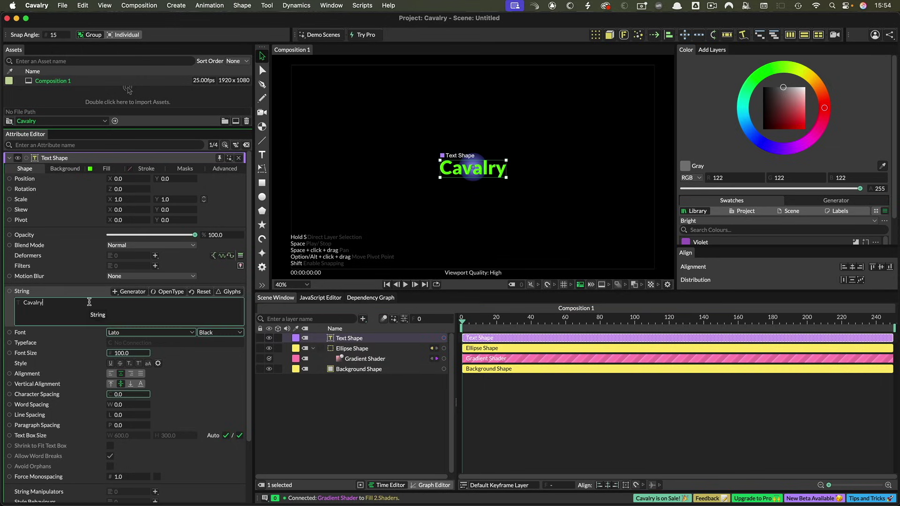
{"action": "key", "text": "BackSpace"}
{"action": "key", "text": "BackSpace"}
{"action": "key", "text": "BackSpace"}
{"action": "key", "text": "BackSpace"}
{"action": "key", "text": "BackSpace"}
{"action": "key", "text": "BackSpace"}
{"action": "key", "text": "BackSpace"}
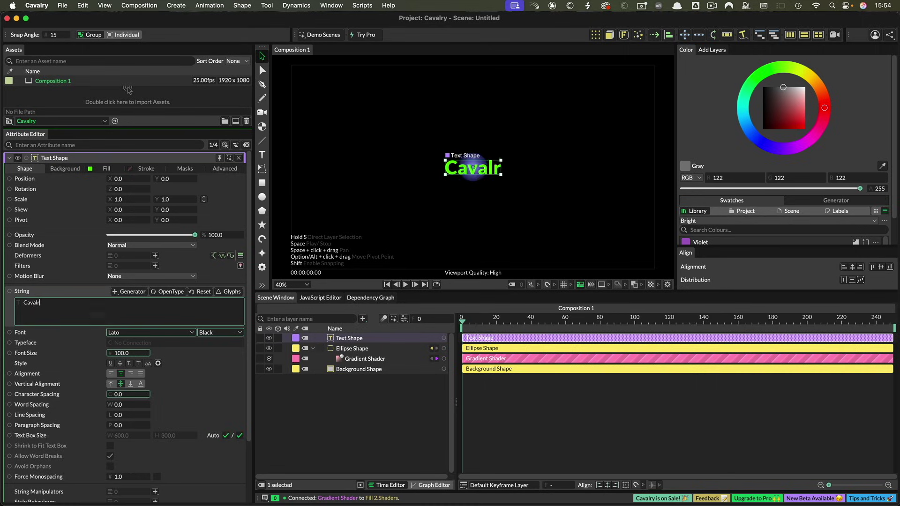
{"action": "type", "text": "Text"}
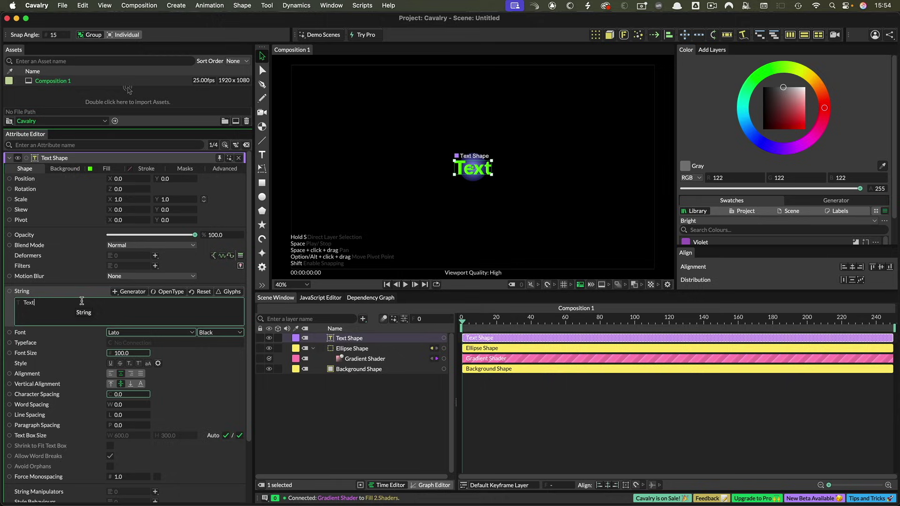
{"action": "left_click", "coordinate": [115, 292]}
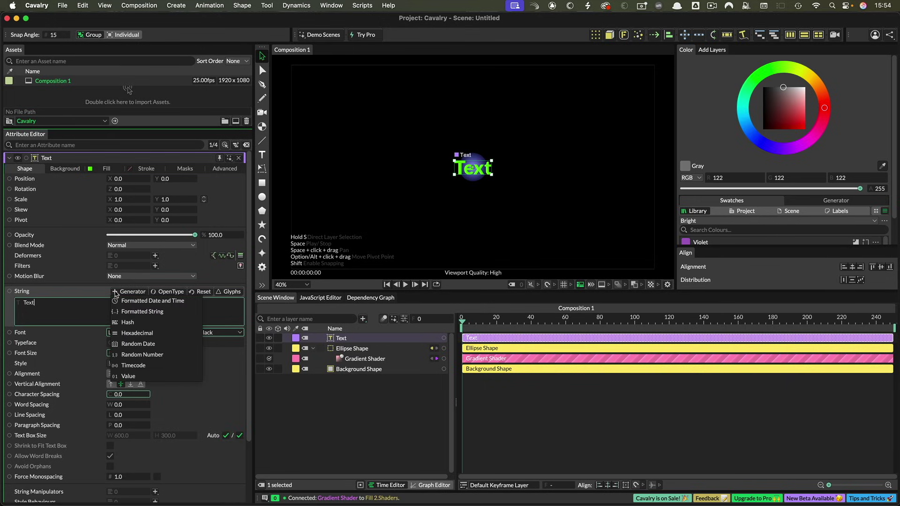
{"action": "left_click", "coordinate": [130, 378]}
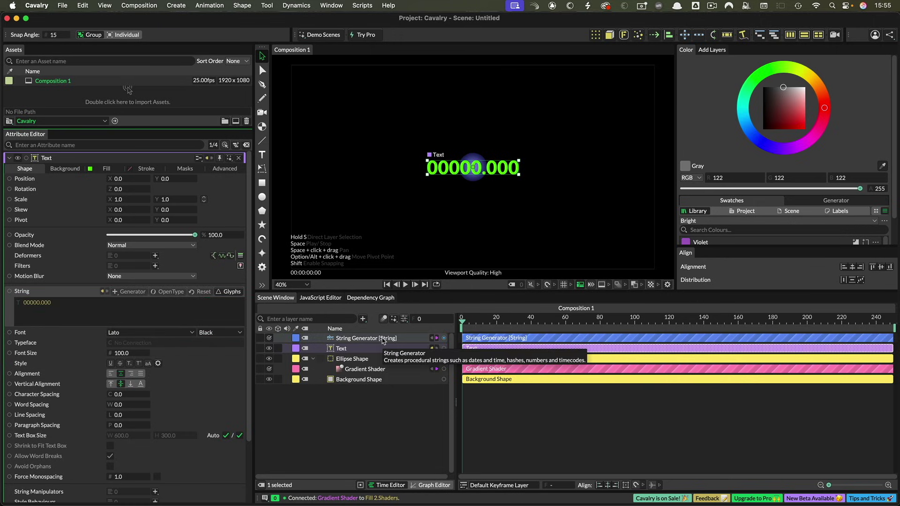
Nest the String Generator under the Ellipse Shape and set Precision 0, Padding 1
{"action": "left_click_drag", "start_coordinate": [383, 340], "coordinate": [356, 349]}
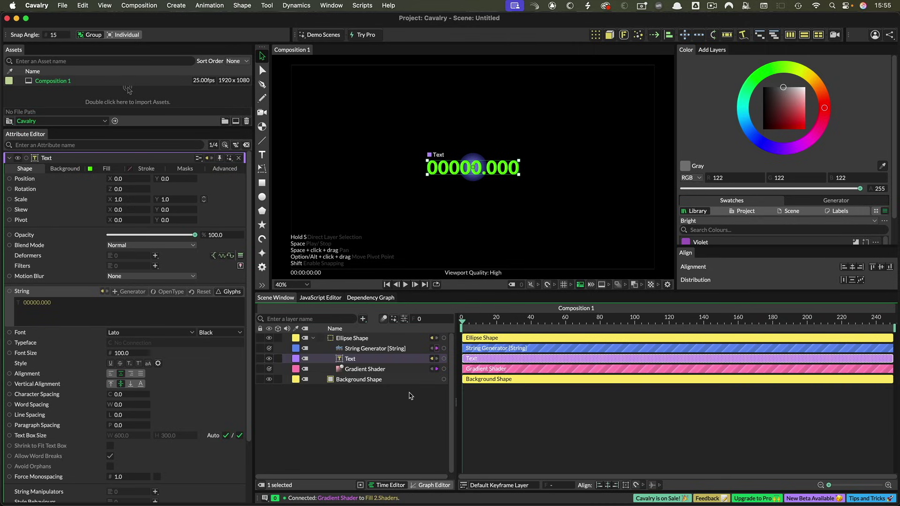
{"action": "left_click", "coordinate": [341, 350]}
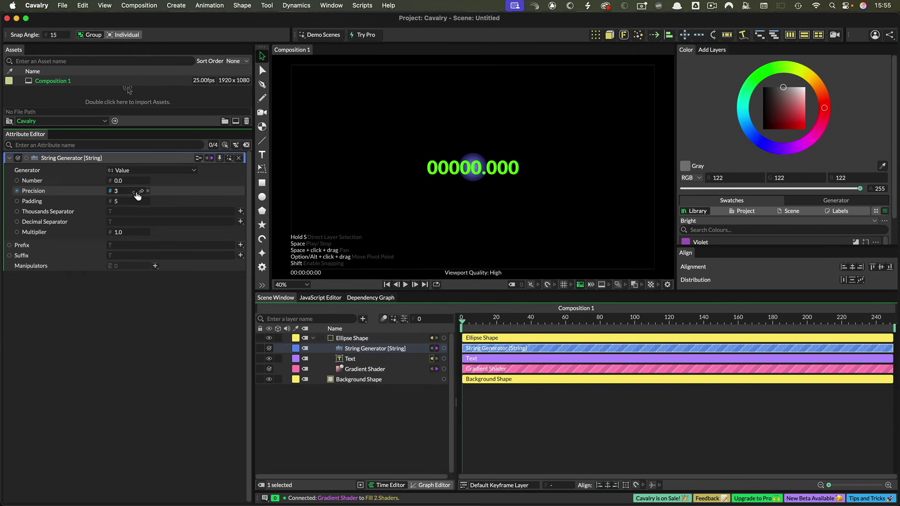
{"action": "left_click_drag", "start_coordinate": [126, 194], "coordinate": [1, 175]}
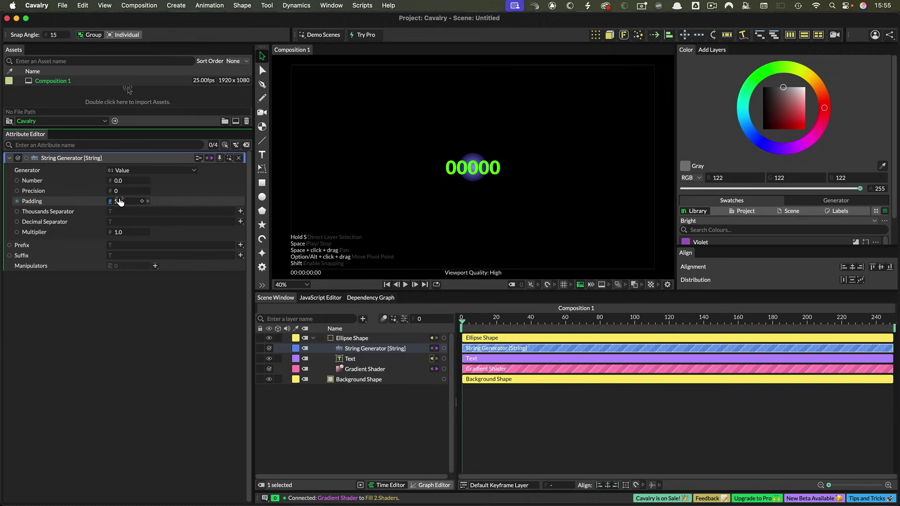
{"action": "left_click_drag", "start_coordinate": [32, 201], "coordinate": [1, 189]}
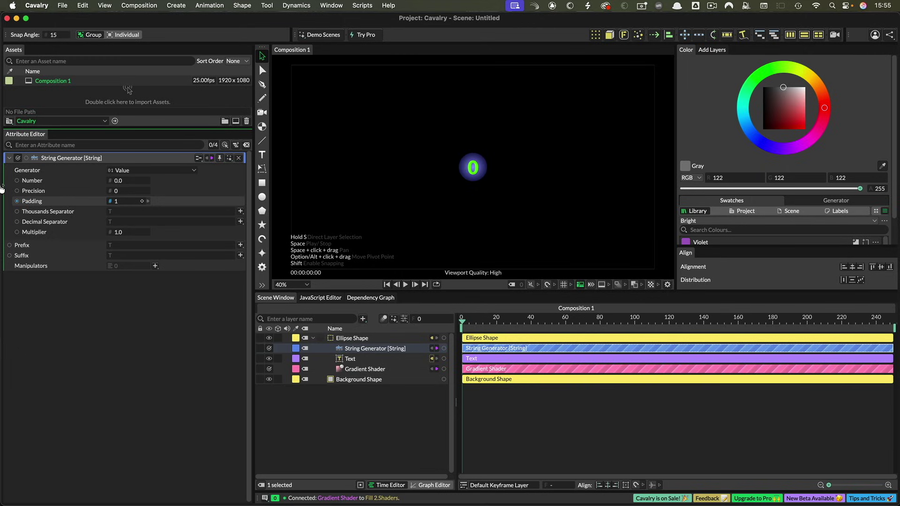
{"action": "left_click", "coordinate": [35, 181]}
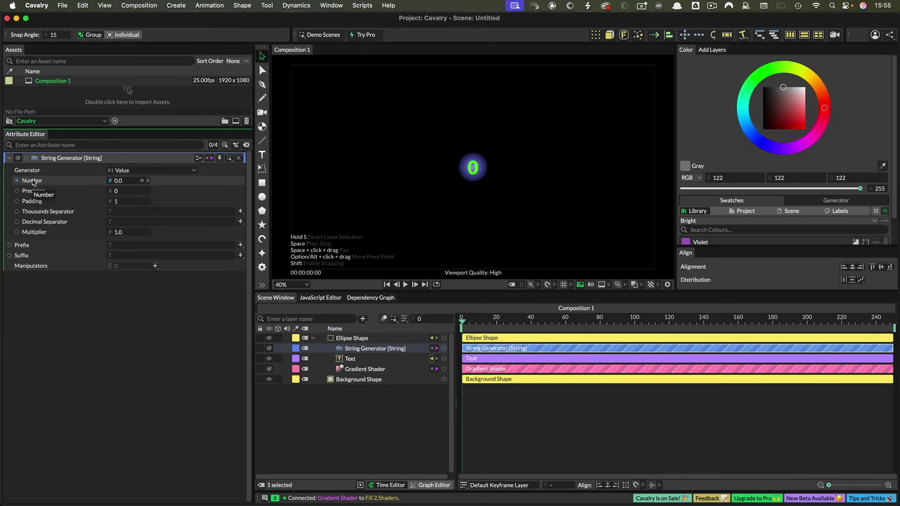
{"action": "left_click", "coordinate": [345, 430]}
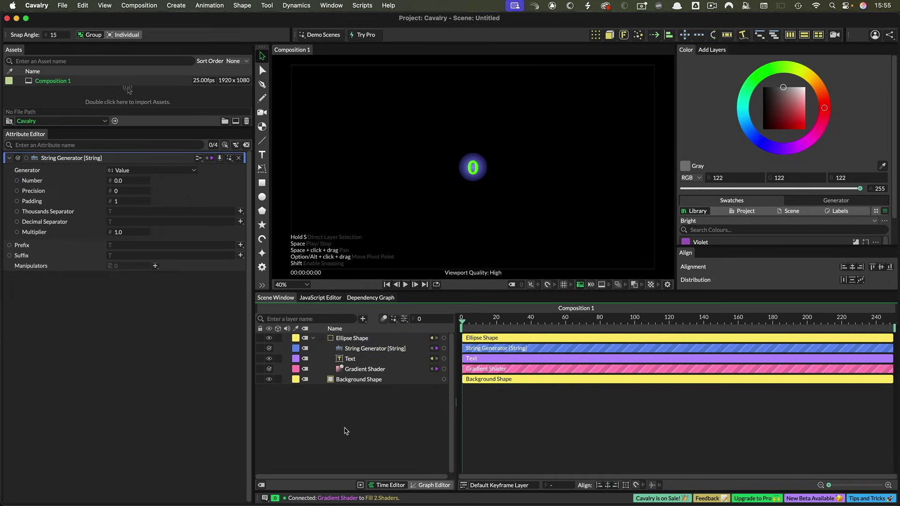
Add an Index Context layer, nest it under the Ellipse Shape, then select the String Generator
{"action": "left_click", "coordinate": [363, 319]}
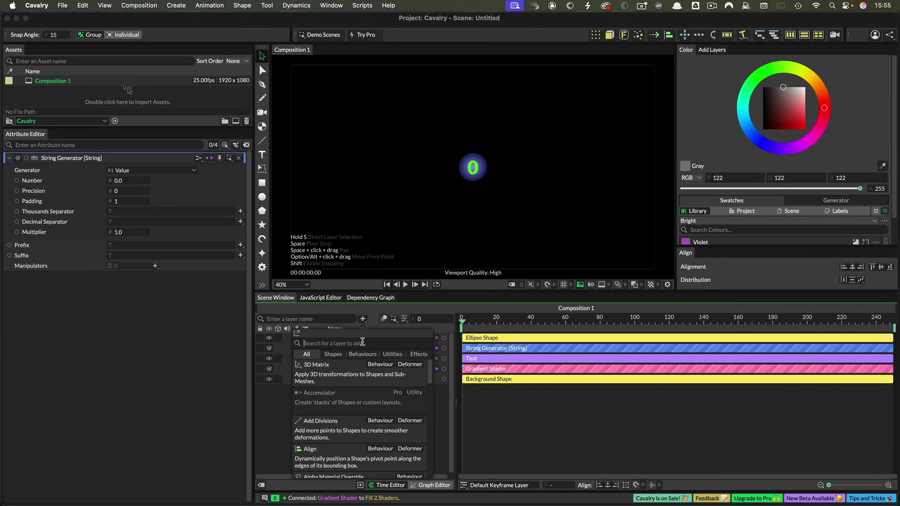
{"action": "type", "text": "index"}
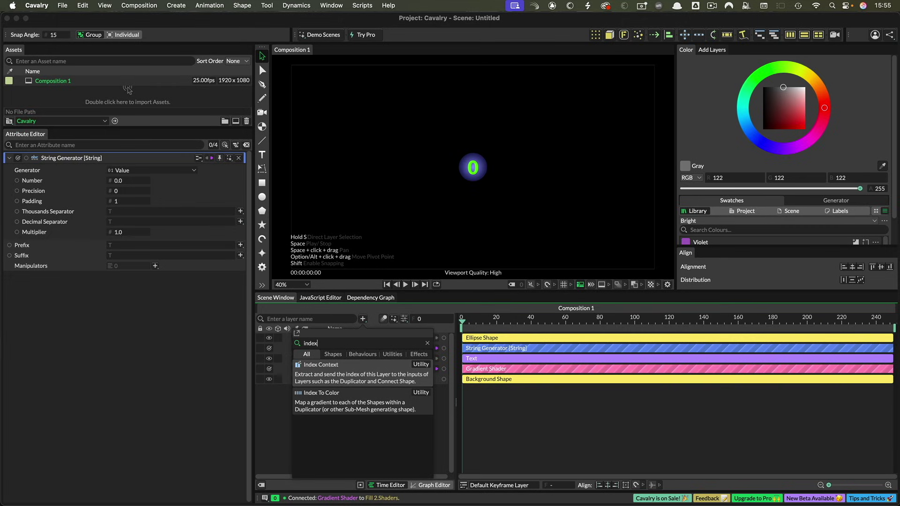
{"action": "left_click", "coordinate": [335, 372]}
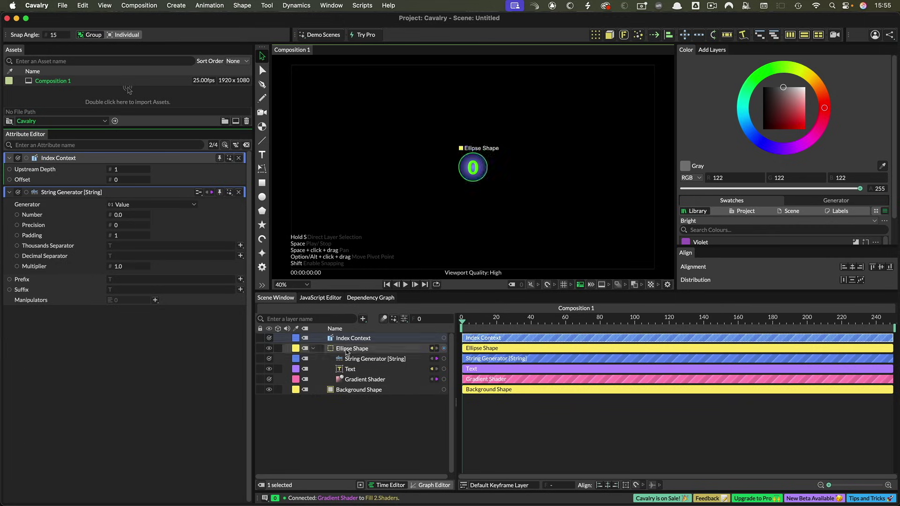
{"action": "left_click_drag", "start_coordinate": [332, 339], "coordinate": [350, 348]}
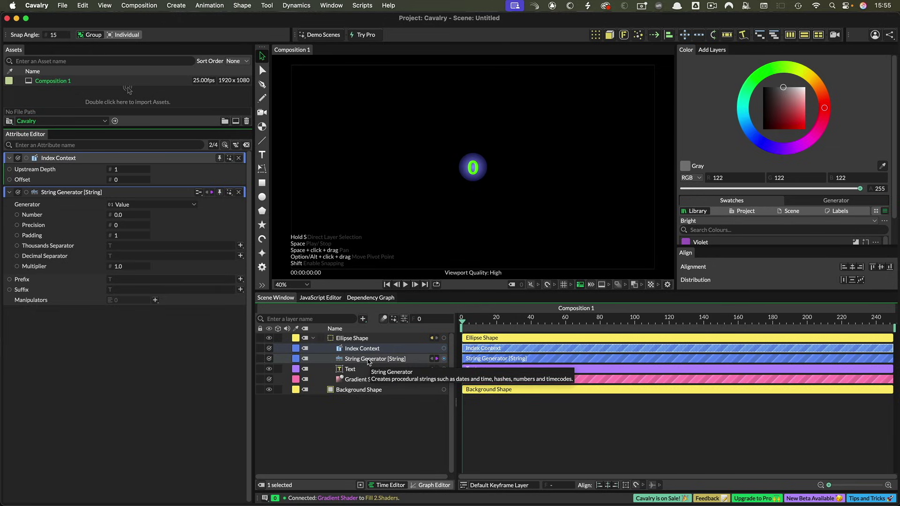
{"action": "left_click", "coordinate": [340, 360]}
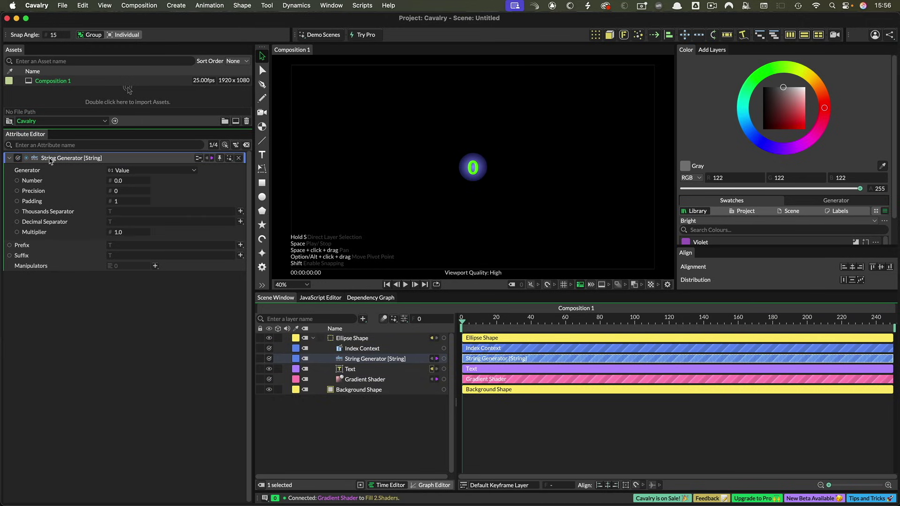
Link Index Context's output to the String Generator's Number attribute and enlarge the viewport
{"action": "left_click", "coordinate": [444, 349]}
{"action": "left_click_drag", "start_coordinate": [445, 349], "coordinate": [124, 183]}
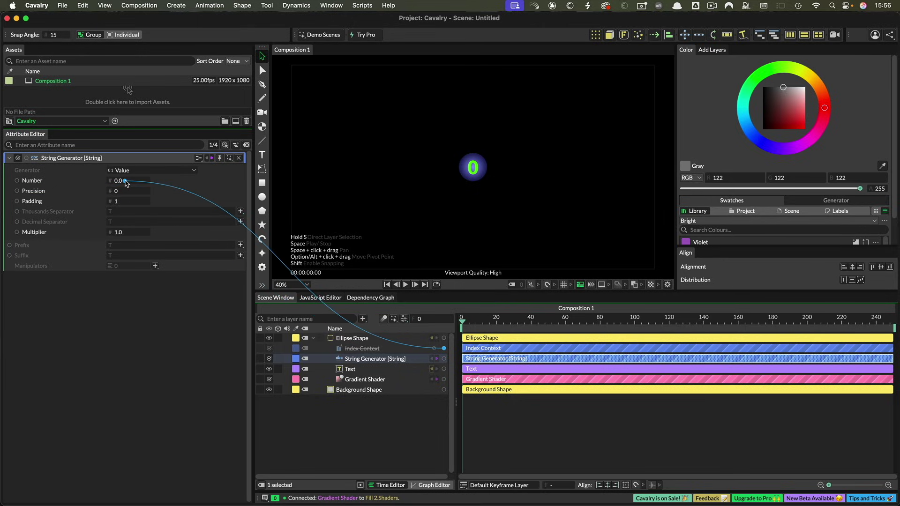
{"action": "left_click_drag", "start_coordinate": [125, 183], "coordinate": [124, 183]}
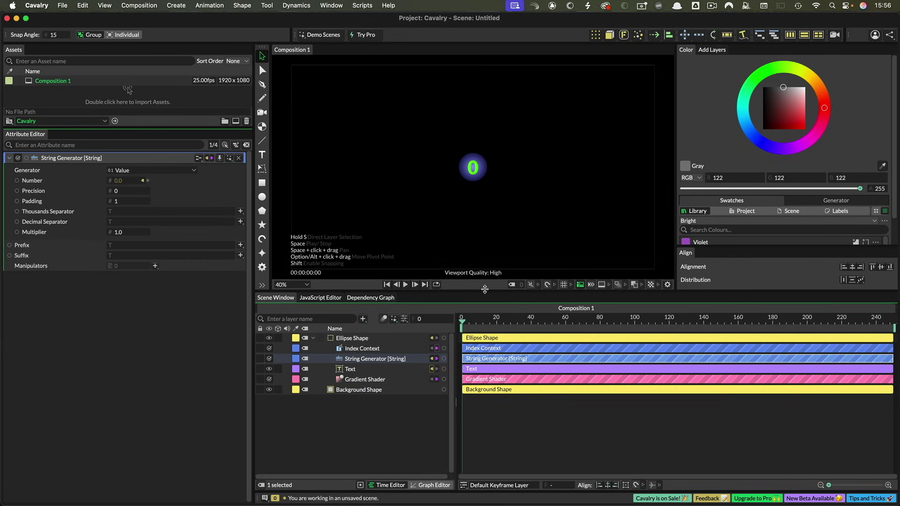
{"action": "left_click_drag", "start_coordinate": [485, 289], "coordinate": [485, 336]}
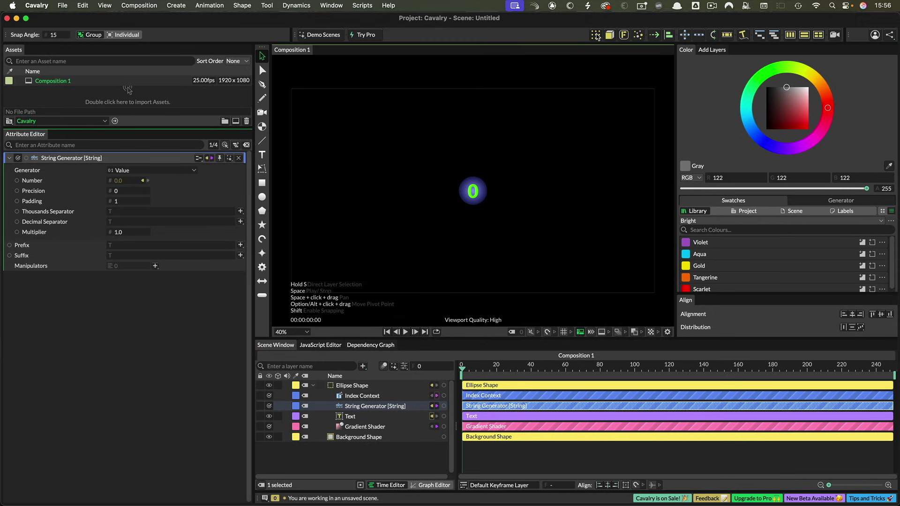
Duplicate the ellipse into a 3×3 grid spaced 397 apart, copies labelled 0–8
{"action": "left_click", "coordinate": [359, 385]}
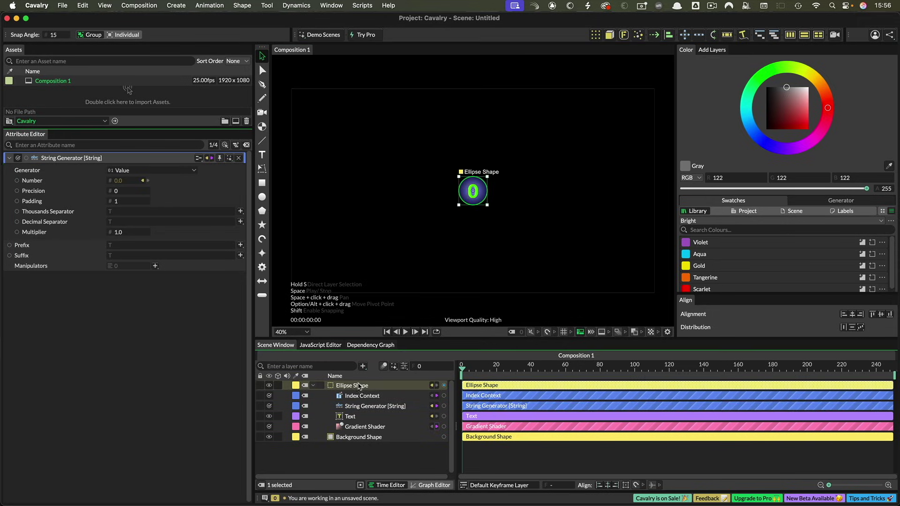
{"action": "left_click", "coordinate": [595, 35]}
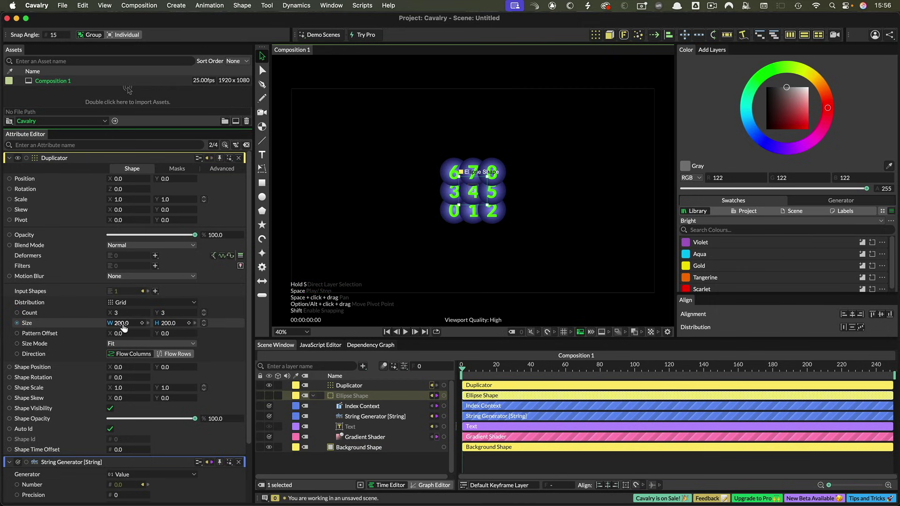
{"action": "left_click_drag", "start_coordinate": [124, 328], "coordinate": [221, 324]}
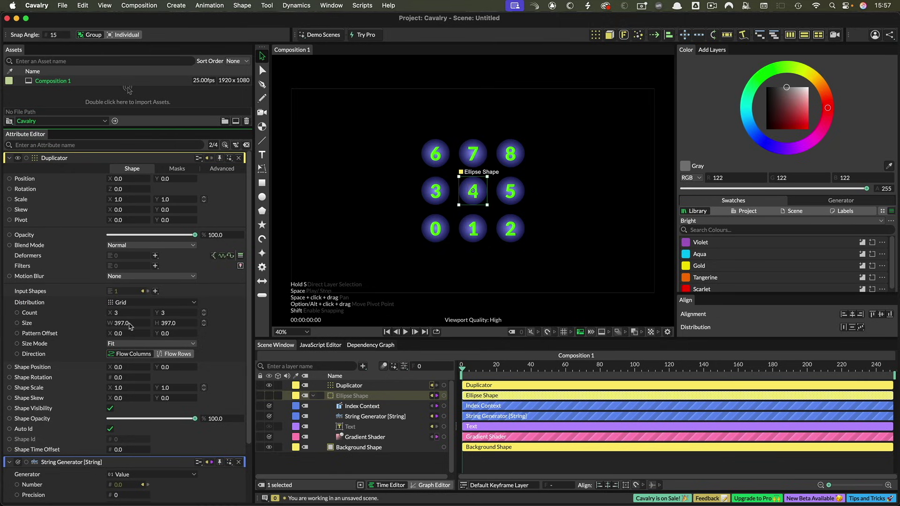
{"action": "left_click", "coordinate": [331, 386]}
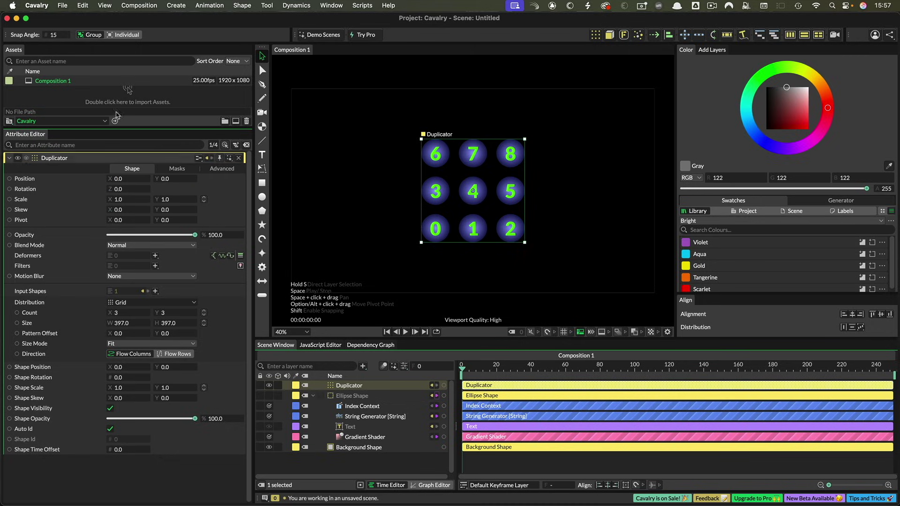
Try a Circle distribution with more copies, then switch the Duplicator to a Math distribution
{"action": "left_click", "coordinate": [124, 302]}
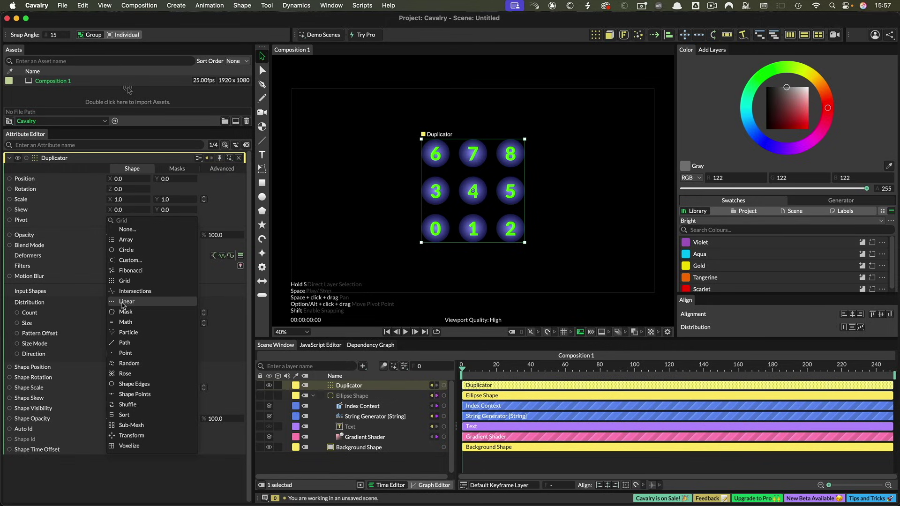
{"action": "left_click", "coordinate": [126, 250]}
{"action": "left_click_drag", "start_coordinate": [121, 313], "coordinate": [135, 323]}
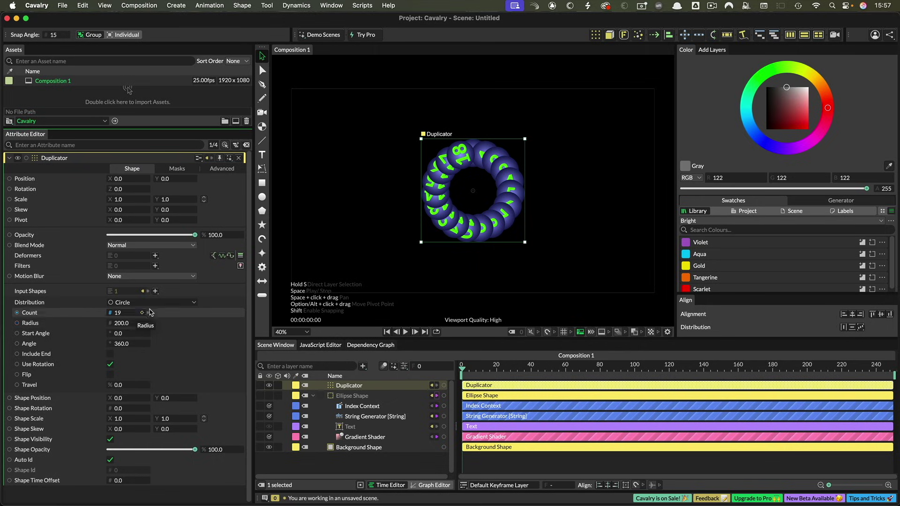
{"action": "left_click", "coordinate": [193, 303]}
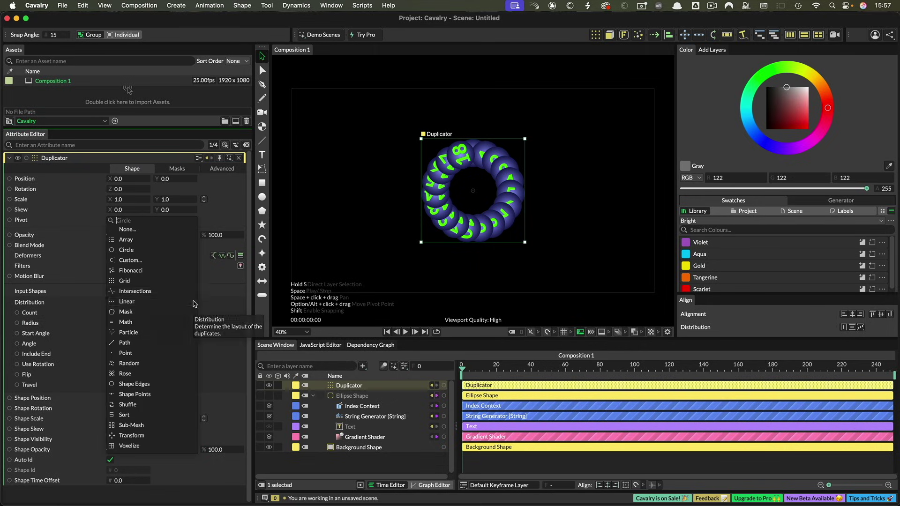
{"action": "left_click", "coordinate": [126, 322]}
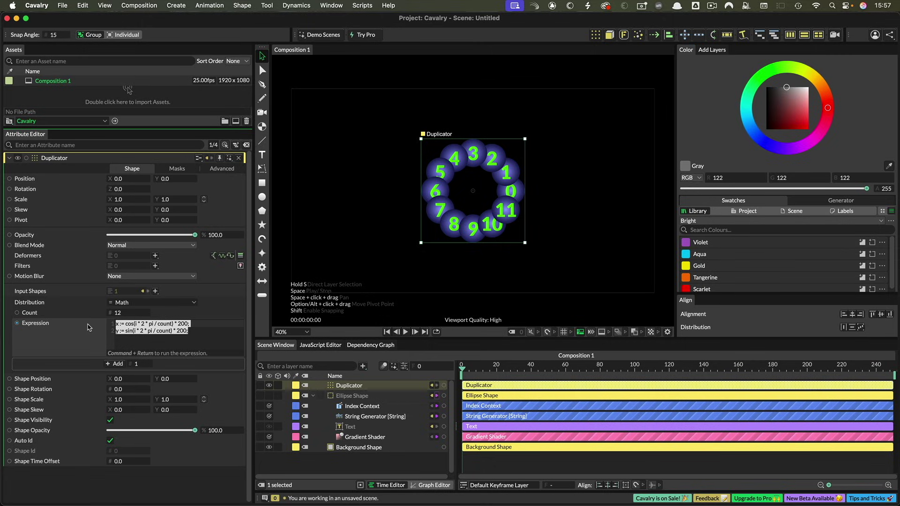
Replace the Math expression with the x line x:= cos(i * 2pi / count)*400
{"action": "key", "text": "BackSpace"}
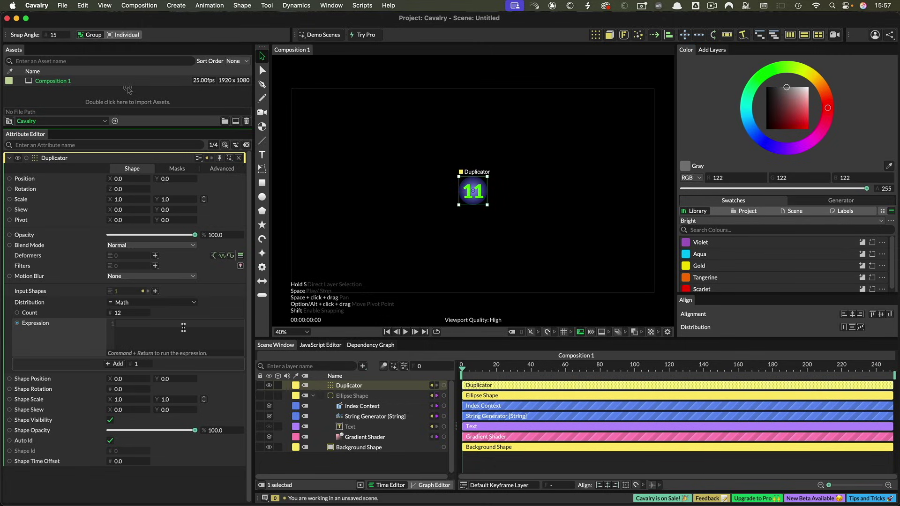
{"action": "left_click", "coordinate": [155, 324]}
{"action": "type", "text": "x:="}
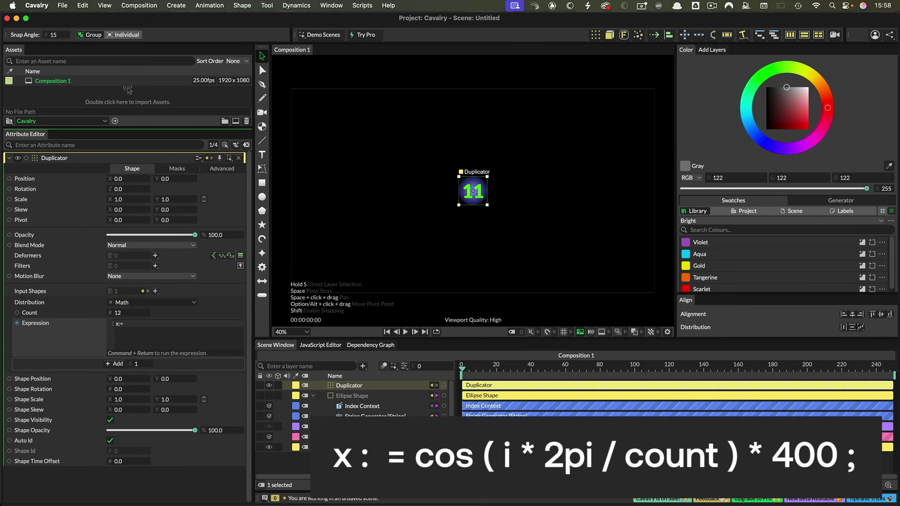
{"action": "type", "text": " cos"}
{"action": "type", "text": "(i * 2"}
{"action": "type", "text": "pi / count)"}
{"action": "left_click", "coordinate": [30, 313]}
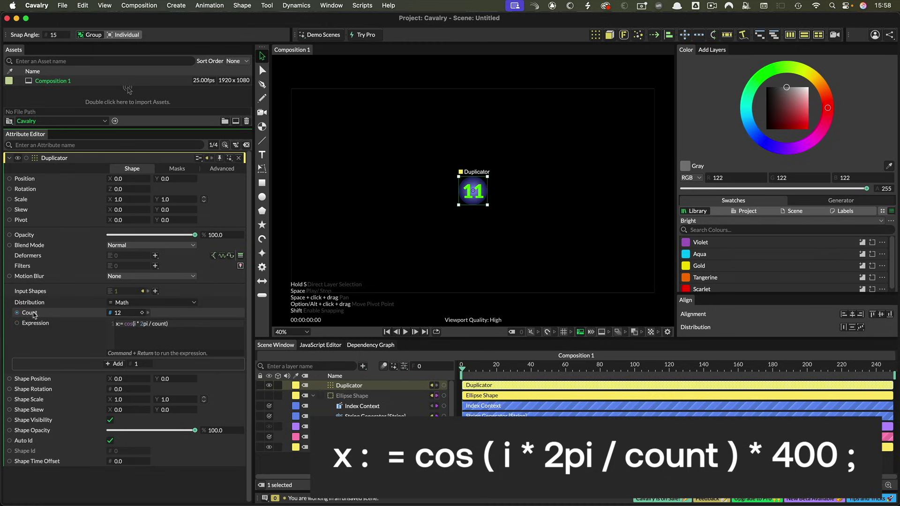
{"action": "left_click", "coordinate": [131, 328]}
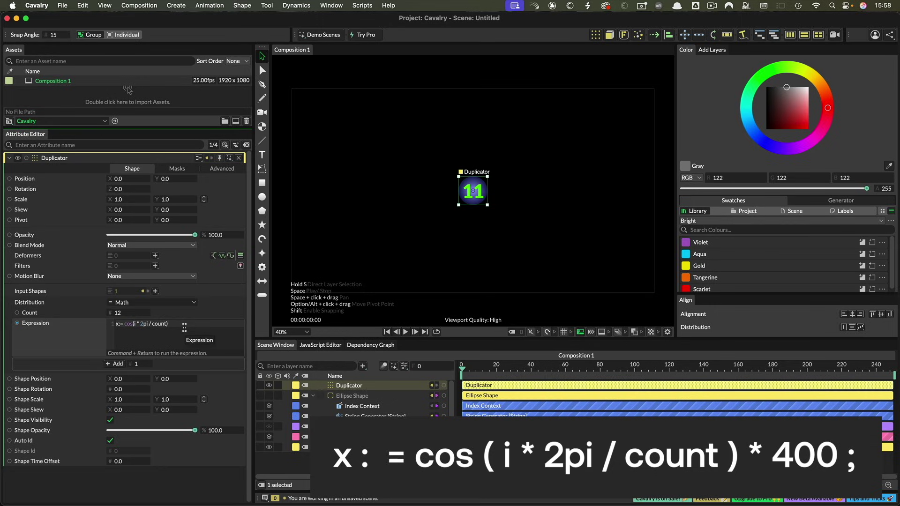
{"action": "type", "text": "*400;"}
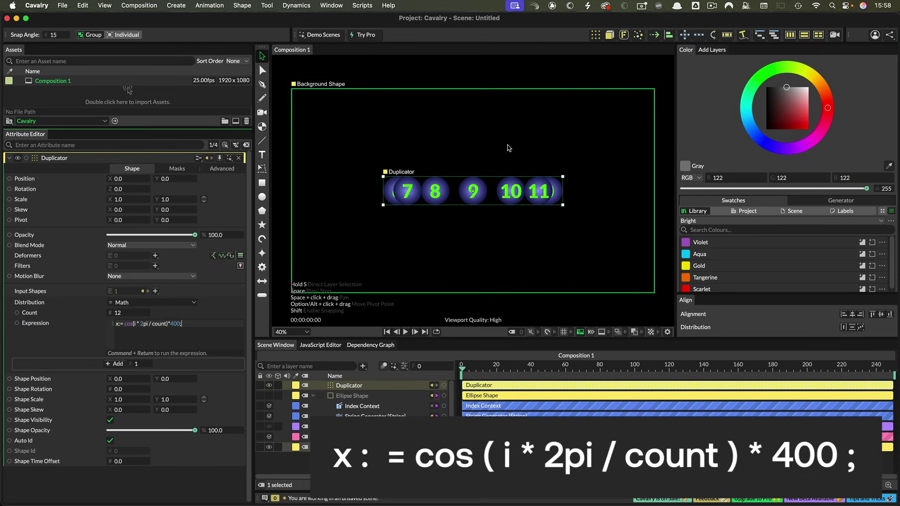
Copy it into a y line using sin(i * 2pi / count)*400 and run the expression
{"action": "left_click_drag", "start_coordinate": [181, 324], "coordinate": [56, 319]}
{"action": "key", "text": "cmd+c"}
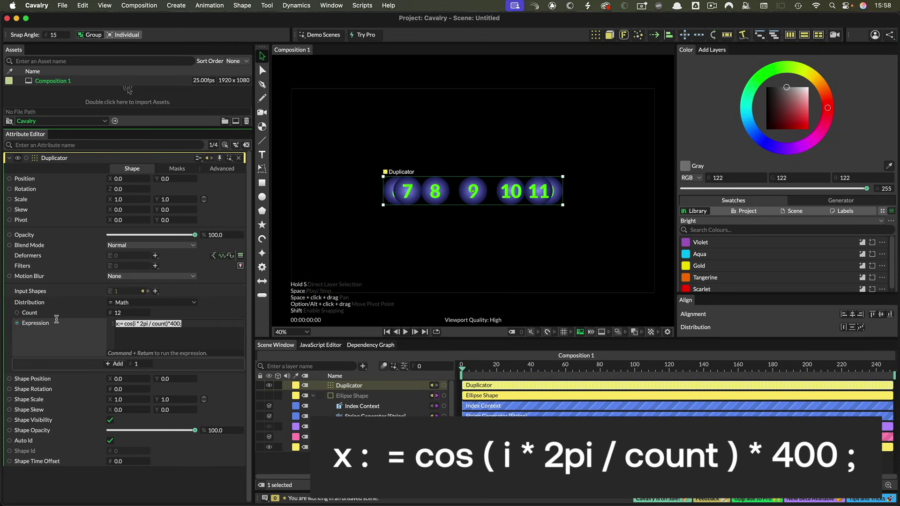
{"action": "left_click", "coordinate": [192, 324]}
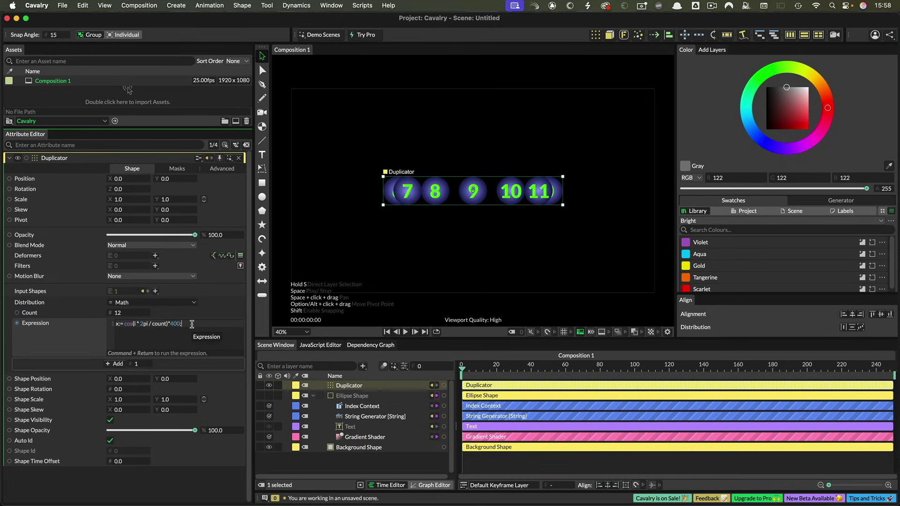
{"action": "key", "text": "Return"}
{"action": "key", "text": "cmd+v"}
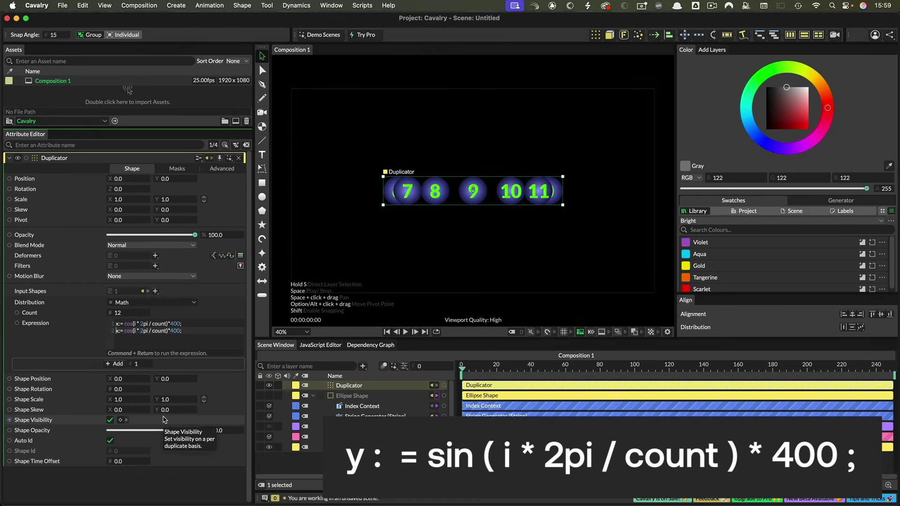
{"action": "key", "text": "Delete"}
{"action": "type", "text": "y"}
{"action": "key", "text": "super+Return"}
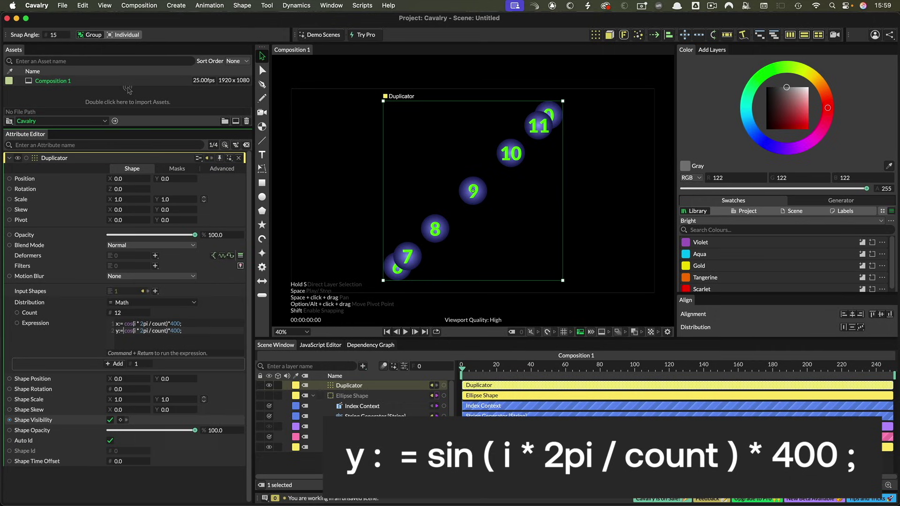
{"action": "key", "text": "BackSpace"}
{"action": "key", "text": "BackSpace"}
{"action": "key", "text": "BackSpace"}
{"action": "key", "text": "super+Return"}
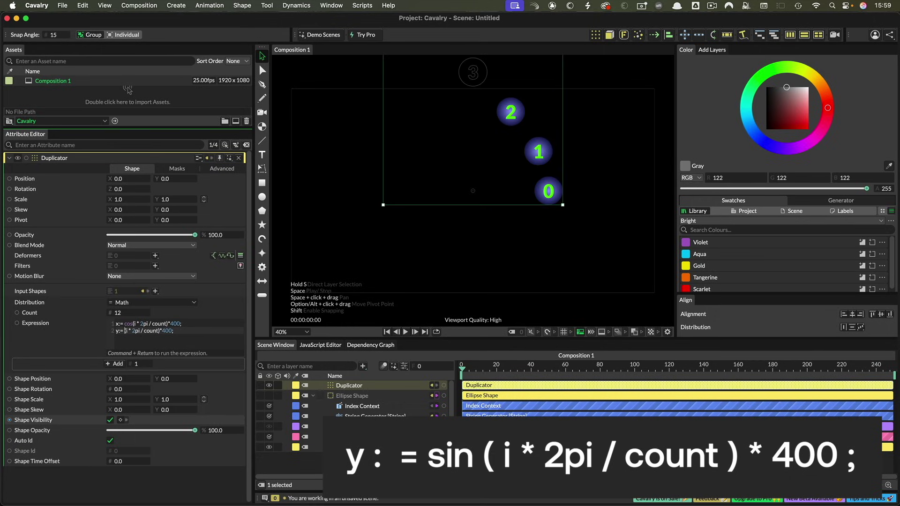
{"action": "type", "text": "sin"}
{"action": "key", "text": "super+Return"}
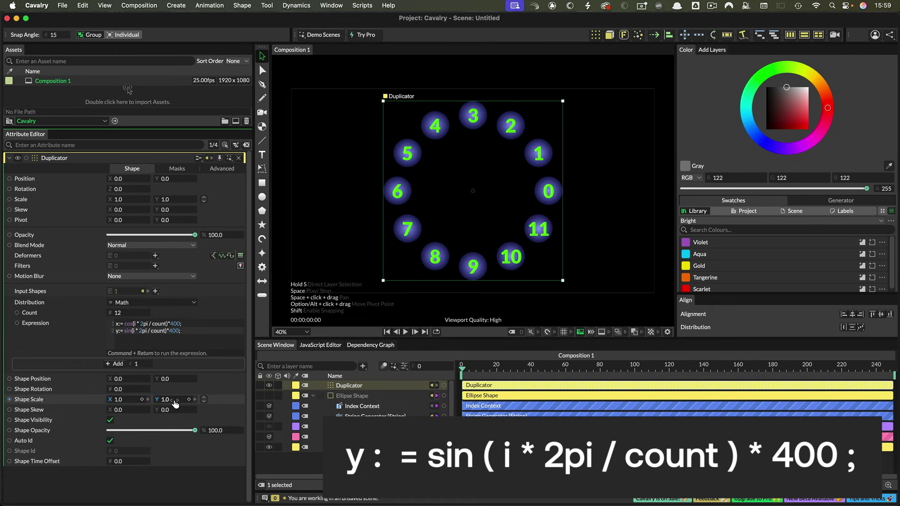
{"action": "double_click", "coordinate": [127, 331]}
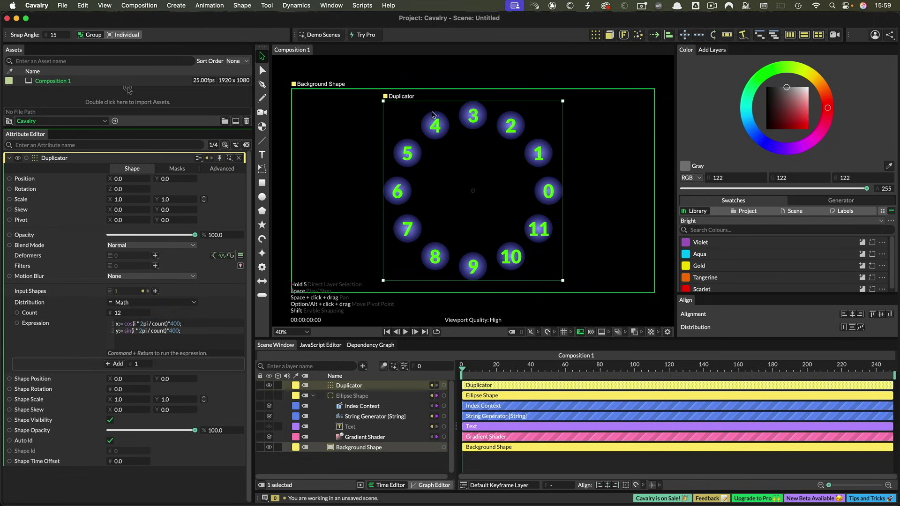
Try a 500 radius, then set both x and y multipliers in the expression to 400
{"action": "left_click", "coordinate": [172, 323]}
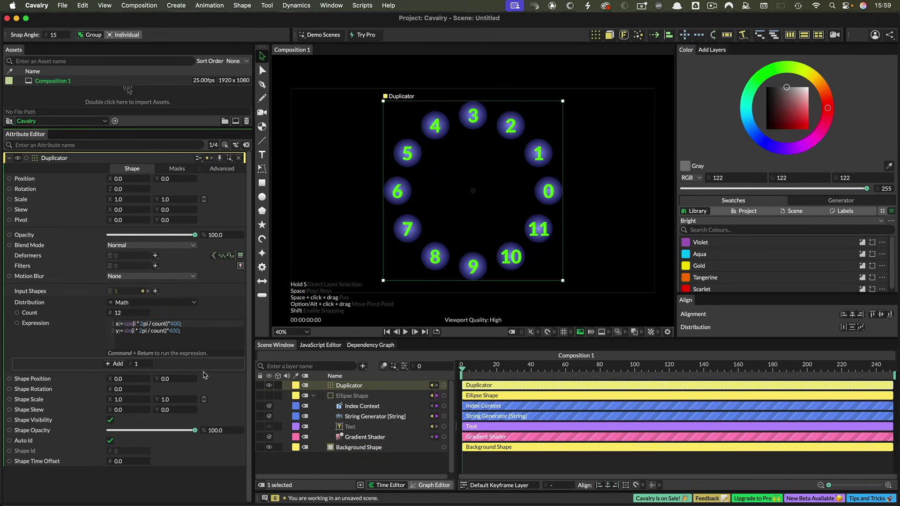
{"action": "key", "text": "BackSpace"}
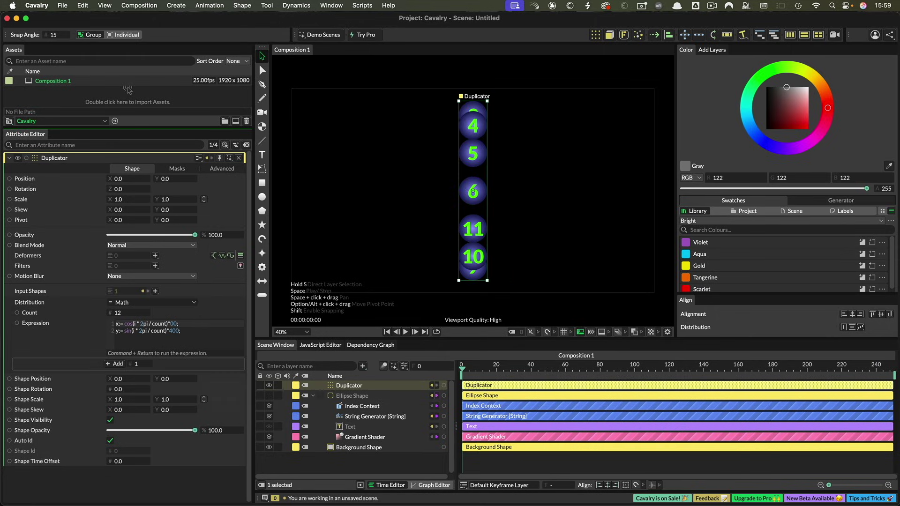
{"action": "type", "text": "5"}
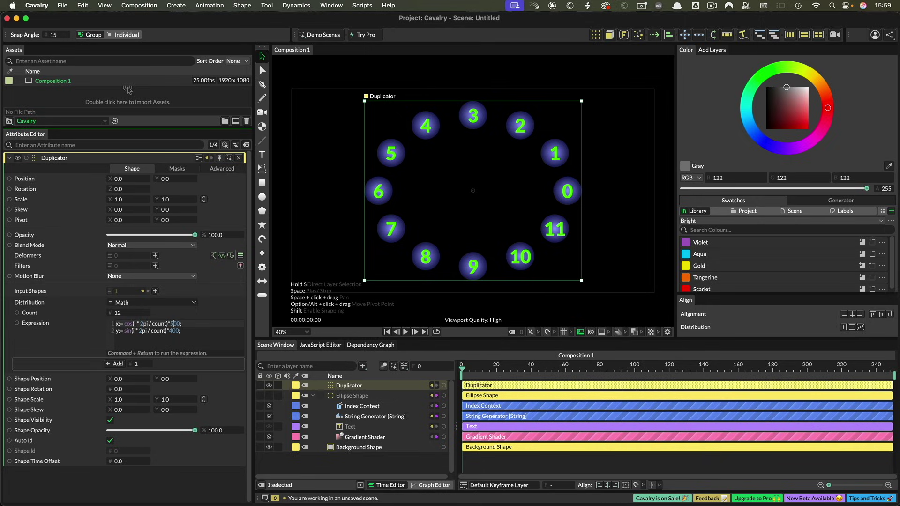
{"action": "key", "text": "Down"}
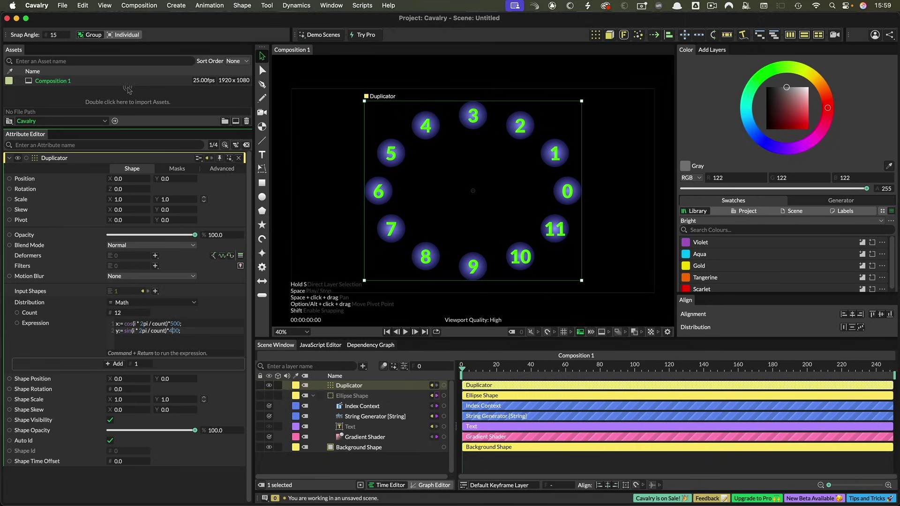
{"action": "key", "text": "BackSpace"}
{"action": "type", "text": "5"}
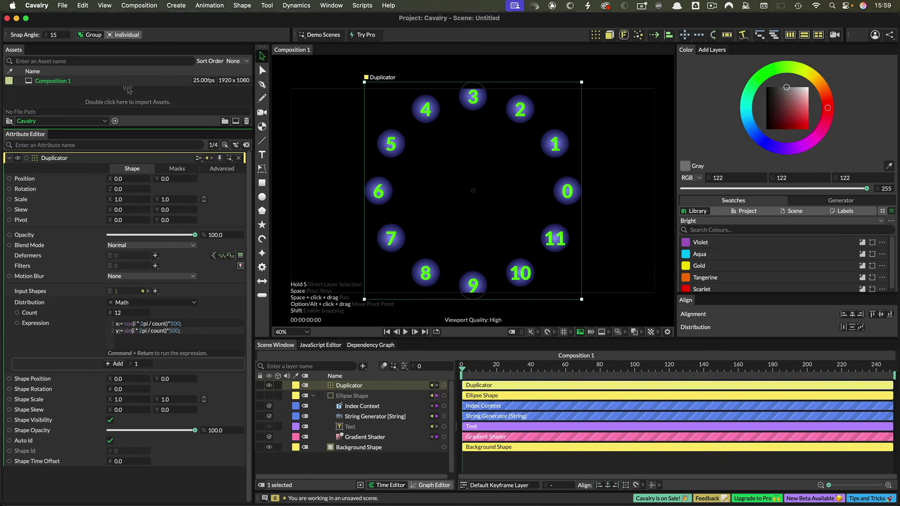
{"action": "key", "text": "BackSpace"}
{"action": "type", "text": "4"}
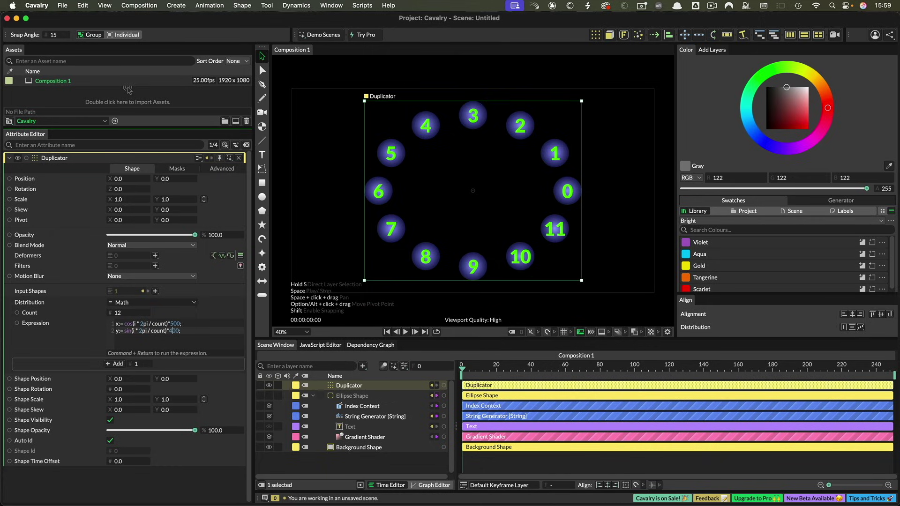
{"action": "key", "text": "Up"}
{"action": "key", "text": "BackSpace"}
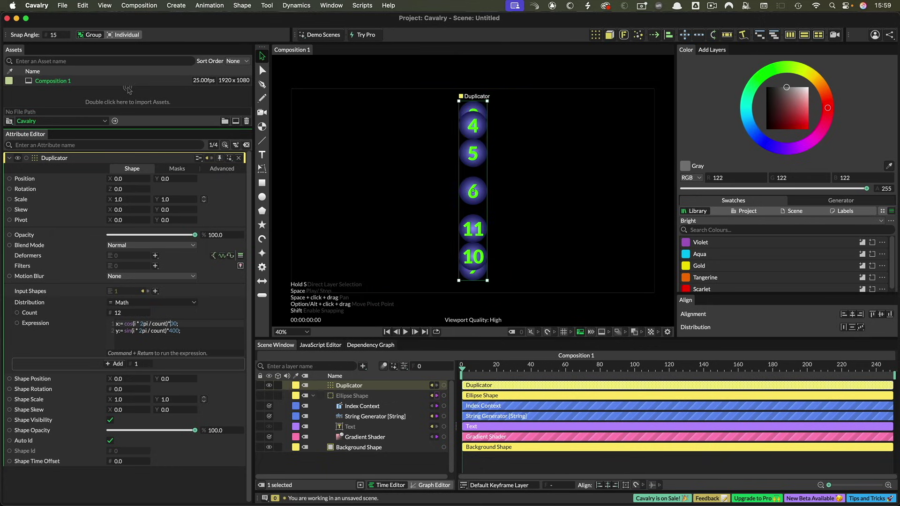
{"action": "type", "text": "4"}
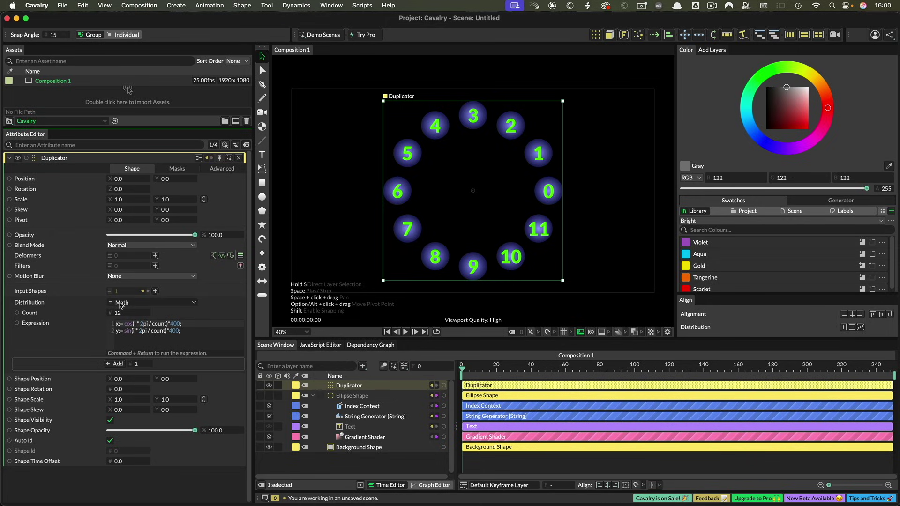
Change the Duplicator's Distribution to Sort, keeping Math as its input layout
{"action": "left_click", "coordinate": [196, 304]}
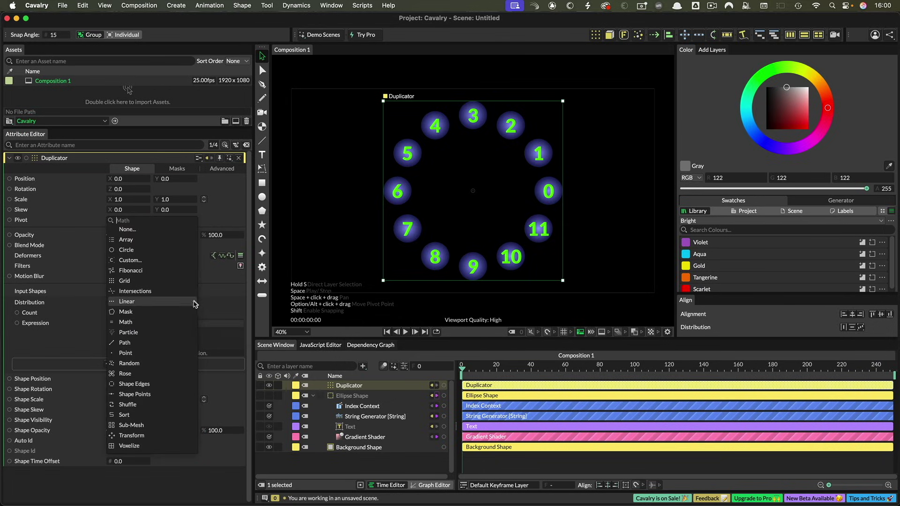
{"action": "left_click", "coordinate": [124, 415]}
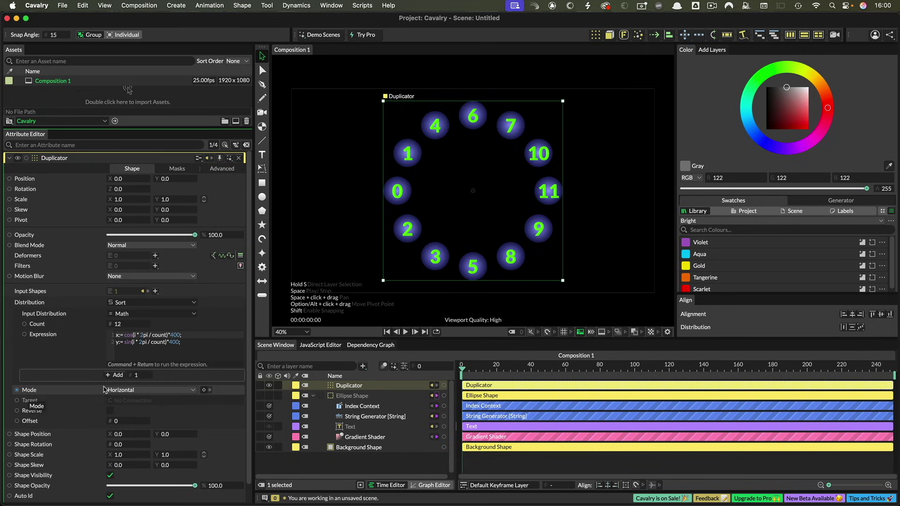
Set the Sort Mode to Vertical with Reverse off, putting 0 at the top
{"action": "left_click", "coordinate": [126, 390]}
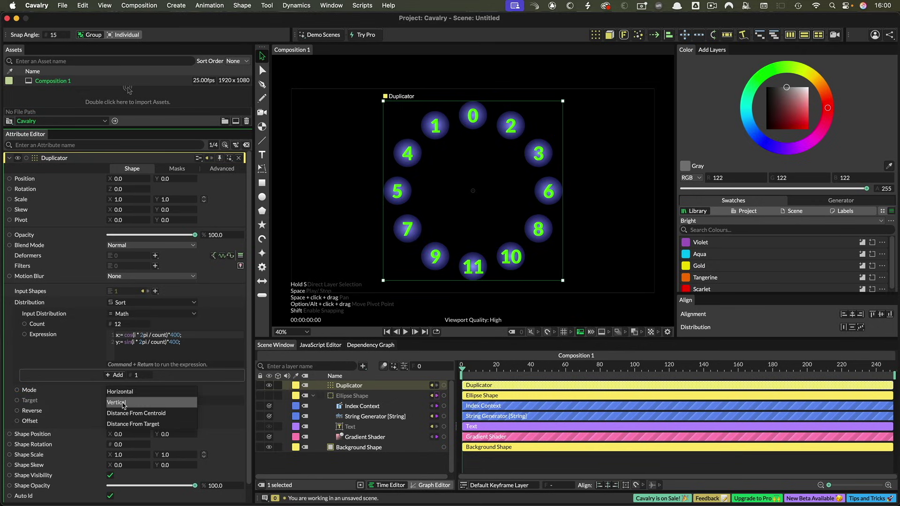
{"action": "left_click", "coordinate": [124, 403]}
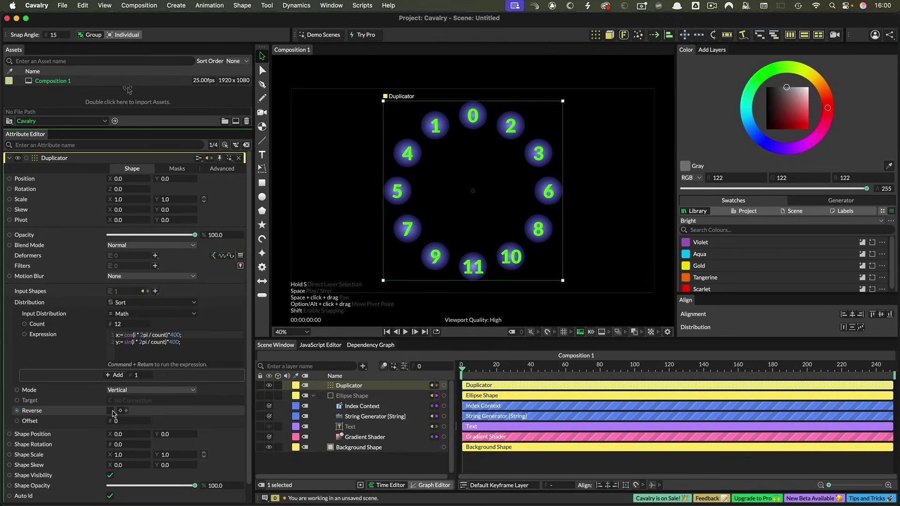
{"action": "left_click", "coordinate": [111, 411]}
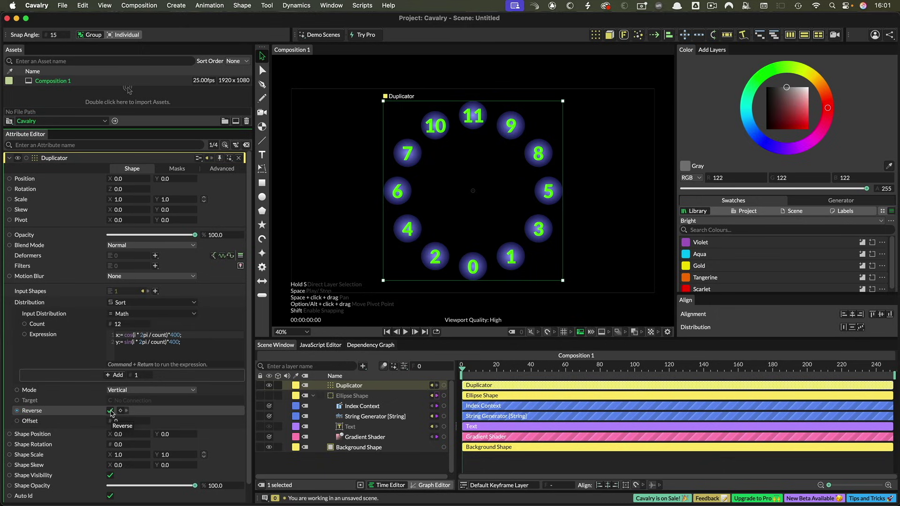
{"action": "left_click", "coordinate": [111, 411]}
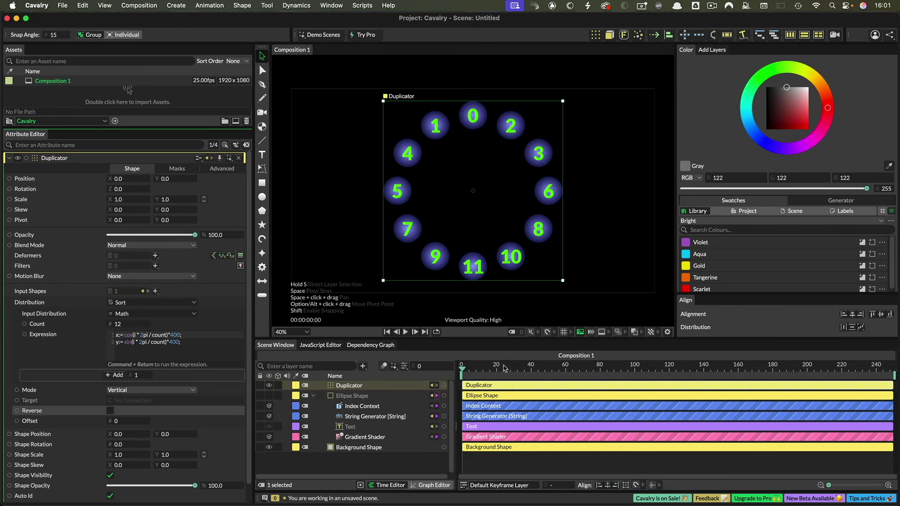
{"action": "left_click", "coordinate": [451, 380]}
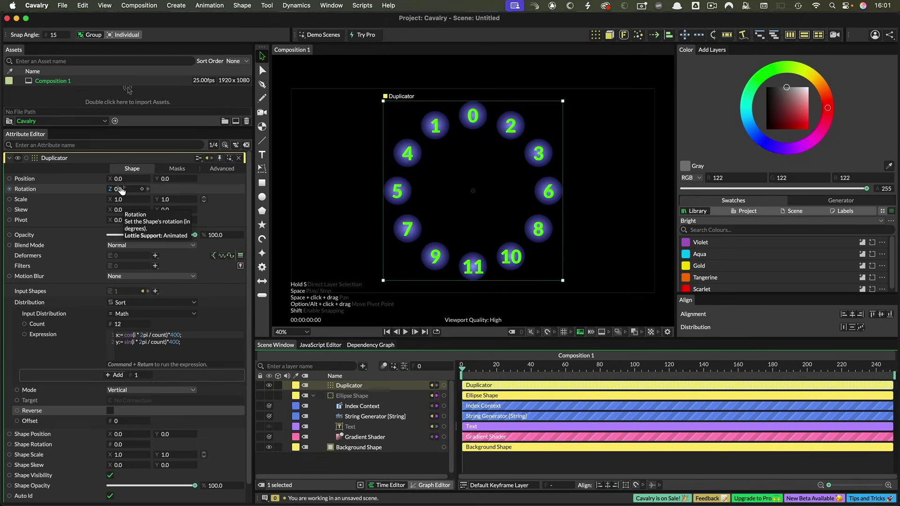
Rotate the Duplicator to -86° and connect its Rotation to Shape Rotation
{"action": "left_click_drag", "start_coordinate": [121, 189], "coordinate": [77, 186]}
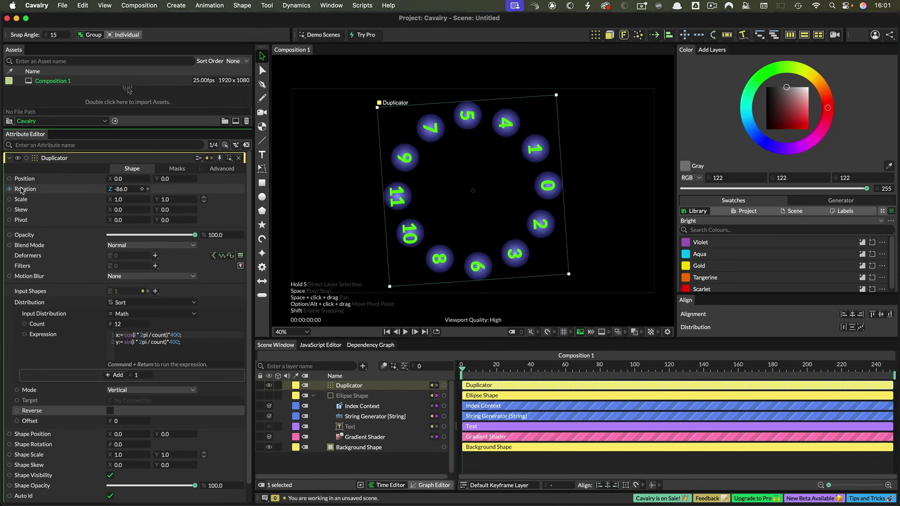
{"action": "left_click_drag", "start_coordinate": [21, 190], "coordinate": [45, 447]}
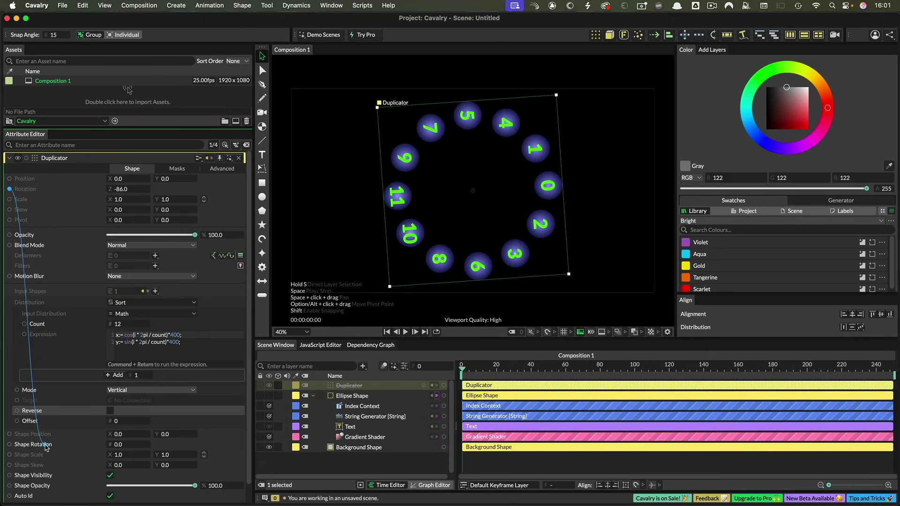
{"action": "left_click_drag", "start_coordinate": [47, 446], "coordinate": [47, 447]}
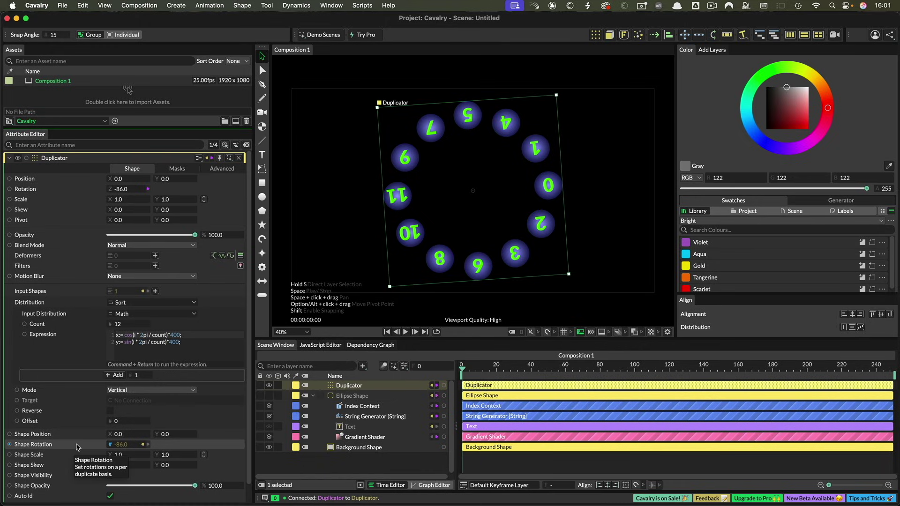
Add a *-1 expression to Shape Rotation, then test by turning the ring to -222°
{"action": "right_click", "coordinate": [78, 446]}
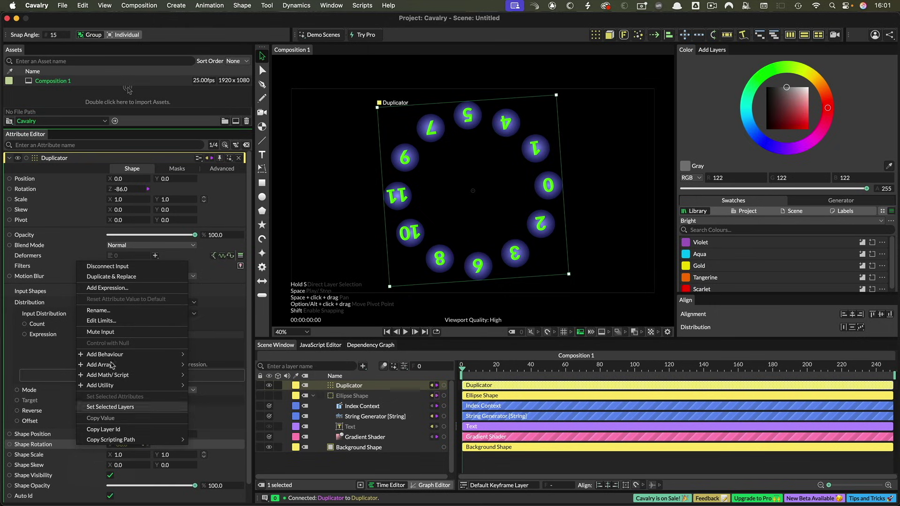
{"action": "left_click", "coordinate": [129, 292]}
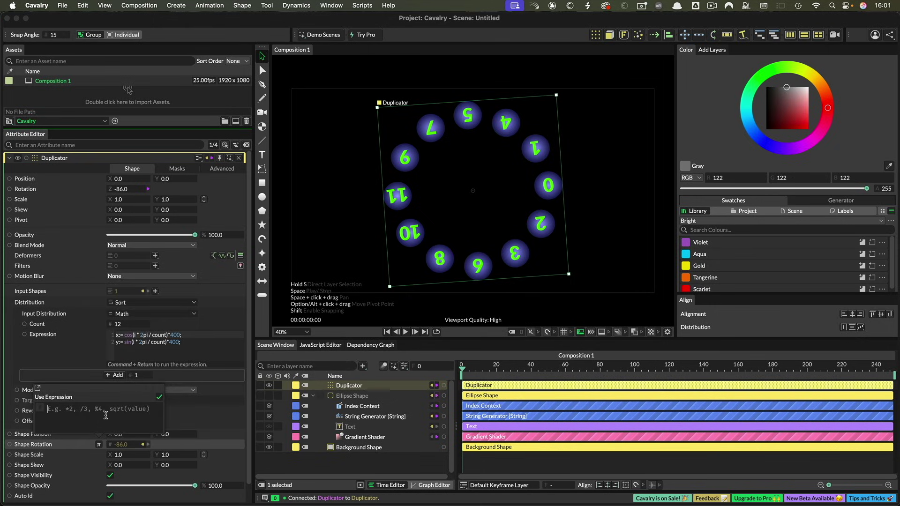
{"action": "type", "text": "*-1"}
{"action": "key", "text": "Return"}
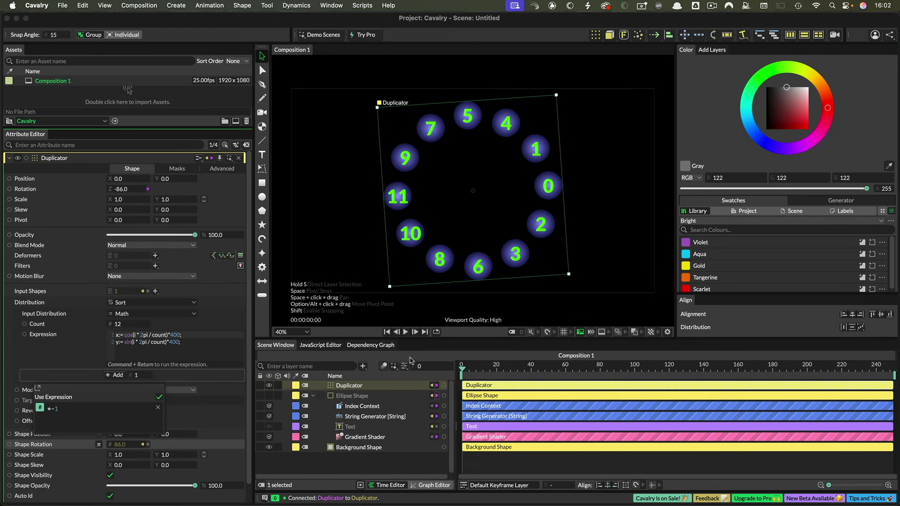
{"action": "left_click", "coordinate": [478, 368]}
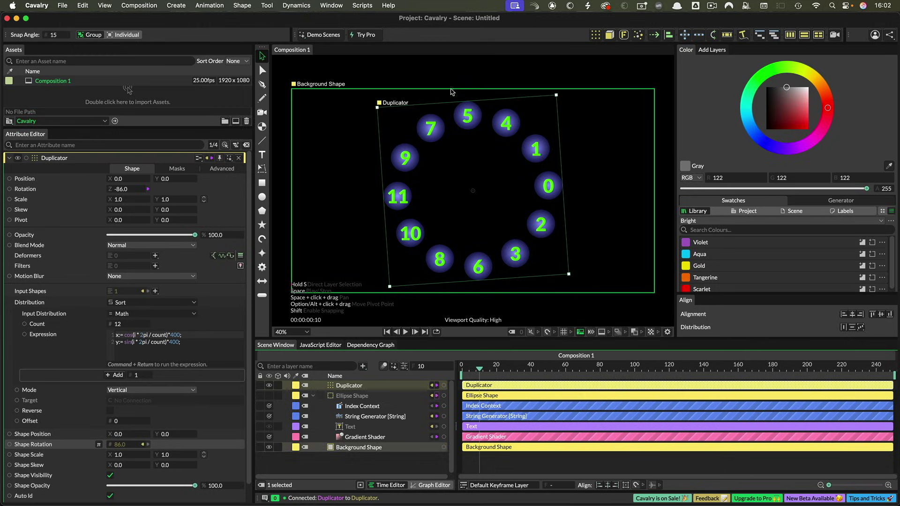
{"action": "left_click_drag", "start_coordinate": [119, 188], "coordinate": [43, 191]}
{"action": "left_click_drag", "start_coordinate": [500, 365], "coordinate": [450, 368]}
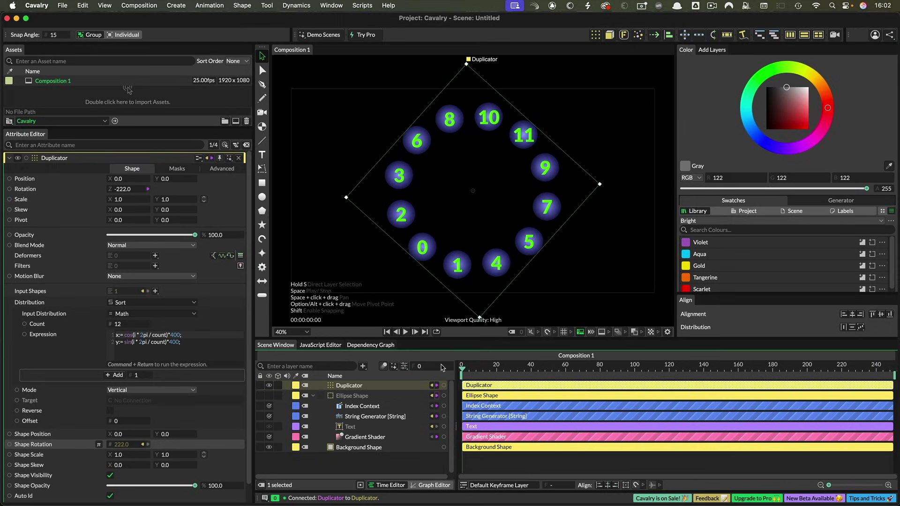
Add a Frame behaviour to the Duplicator's Rotation so it follows the frame number
{"action": "right_click", "coordinate": [48, 189]}
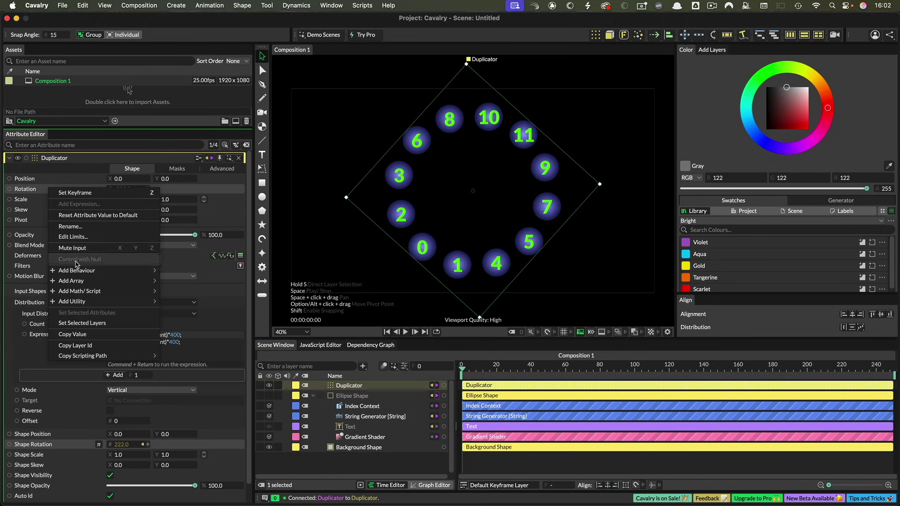
{"action": "mouse_move", "coordinate": [77, 273]}
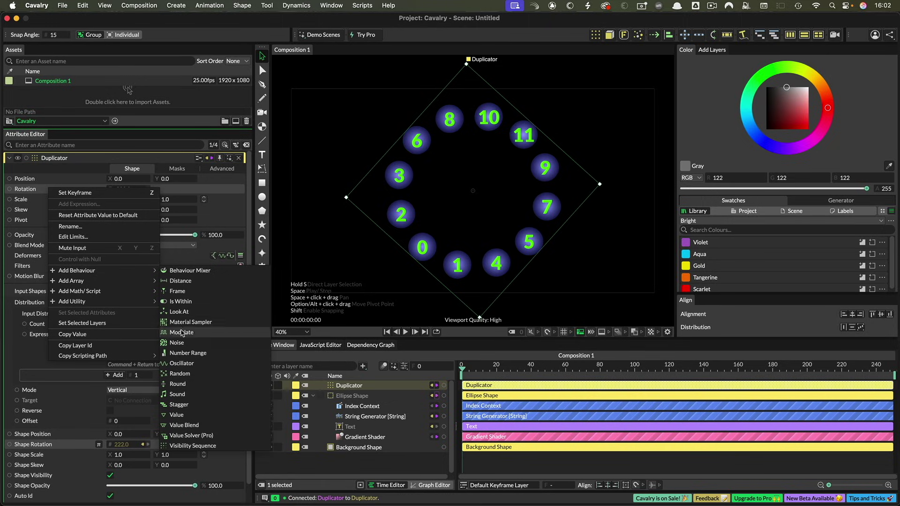
{"action": "left_click", "coordinate": [183, 291]}
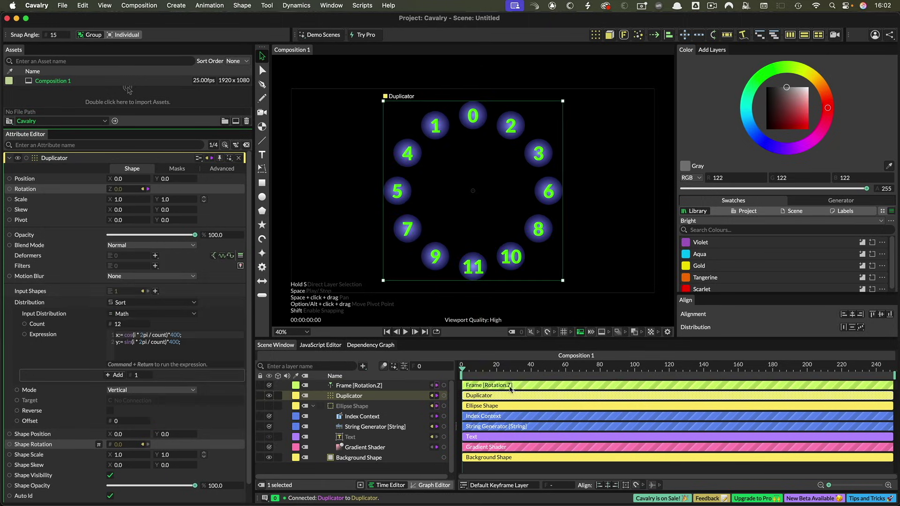
Scrub the timeline to frame 100, then return to the start and play the spinning ring
{"action": "left_click", "coordinate": [476, 368]}
{"action": "left_click_drag", "start_coordinate": [479, 369], "coordinate": [634, 372]}
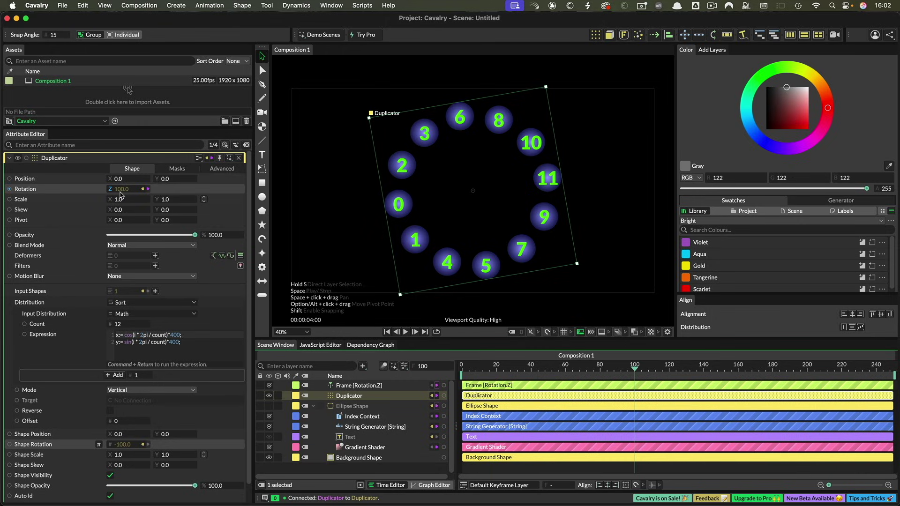
{"action": "key", "text": "Home"}
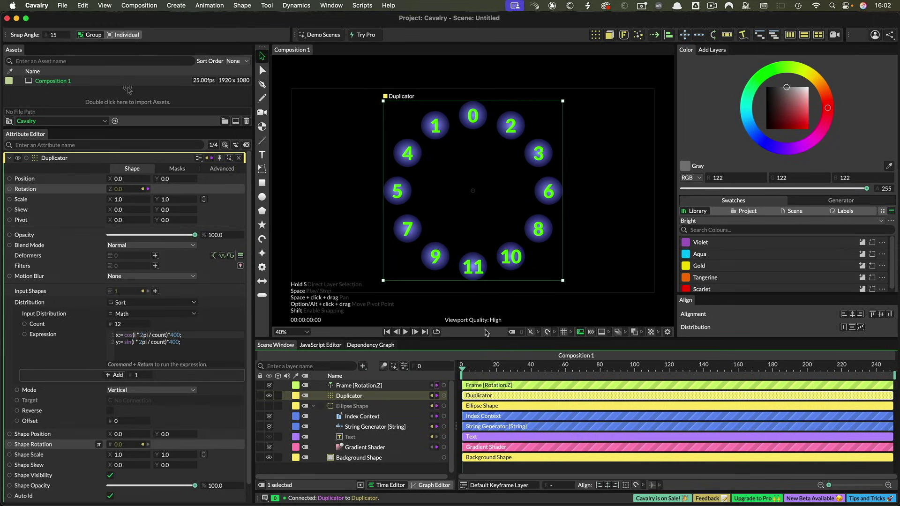
{"action": "left_click", "coordinate": [406, 332]}
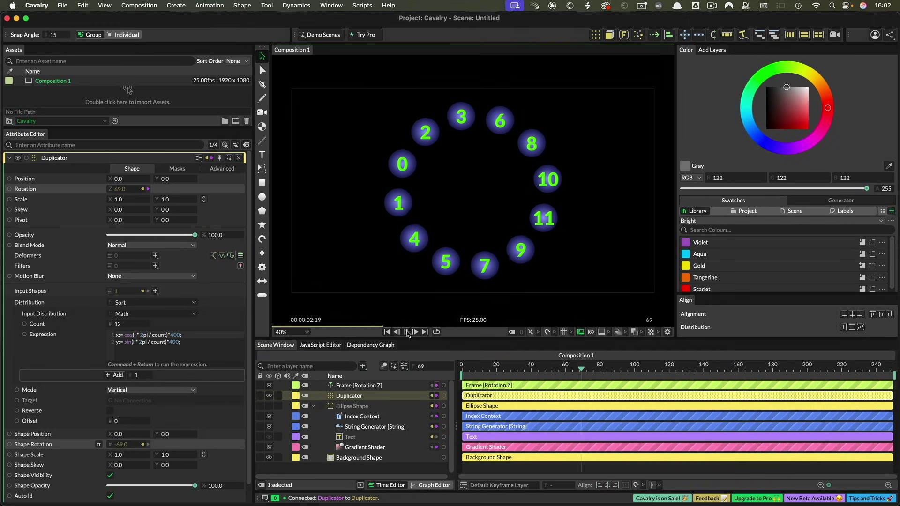
{"action": "left_click", "coordinate": [405, 332]}
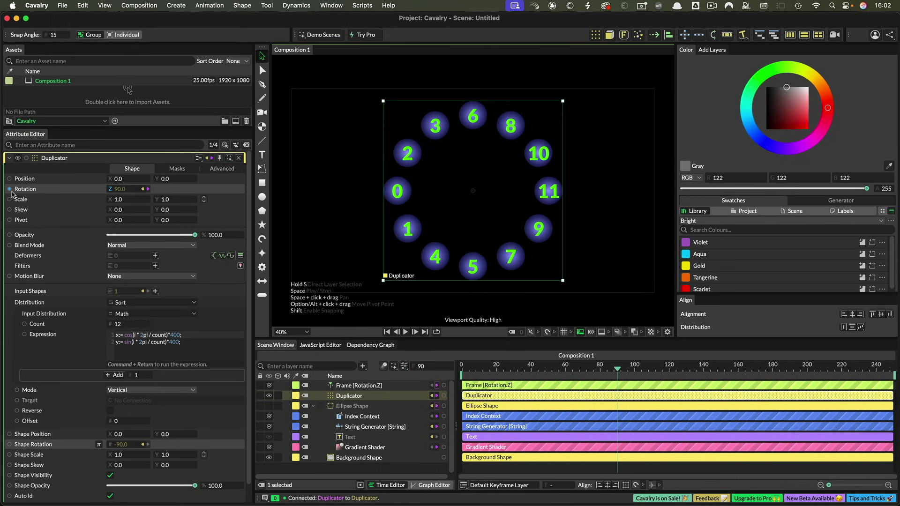
Give the ring's Rotation a ×−1 expression and play the reversed spin from frame one
{"action": "right_click", "coordinate": [58, 190]}
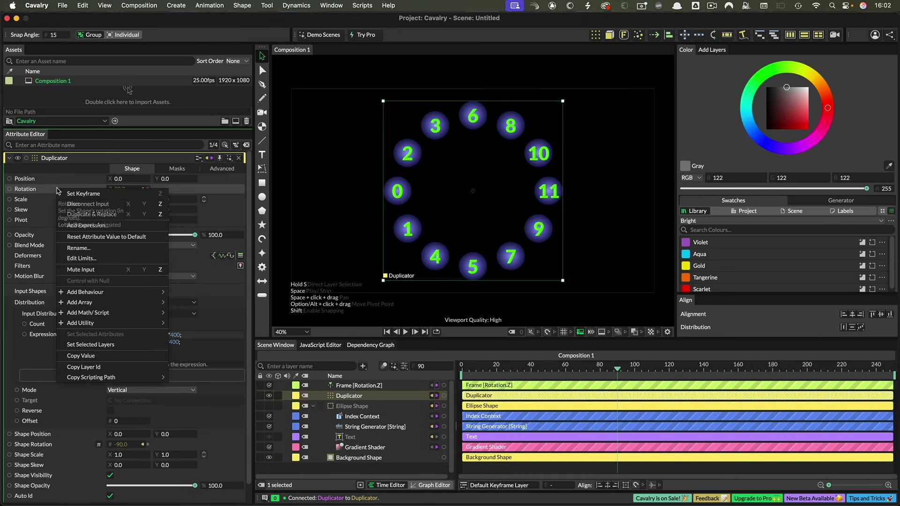
{"action": "left_click", "coordinate": [88, 225]}
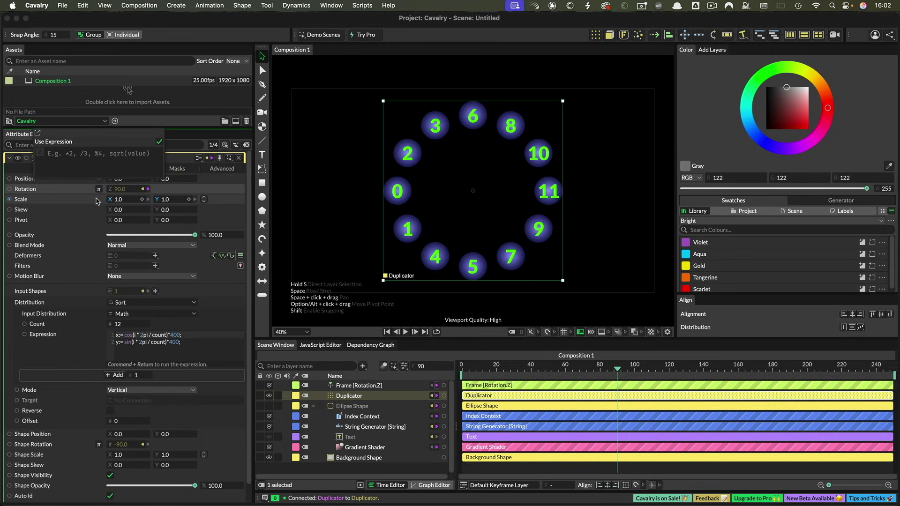
{"action": "type", "text": "*"}
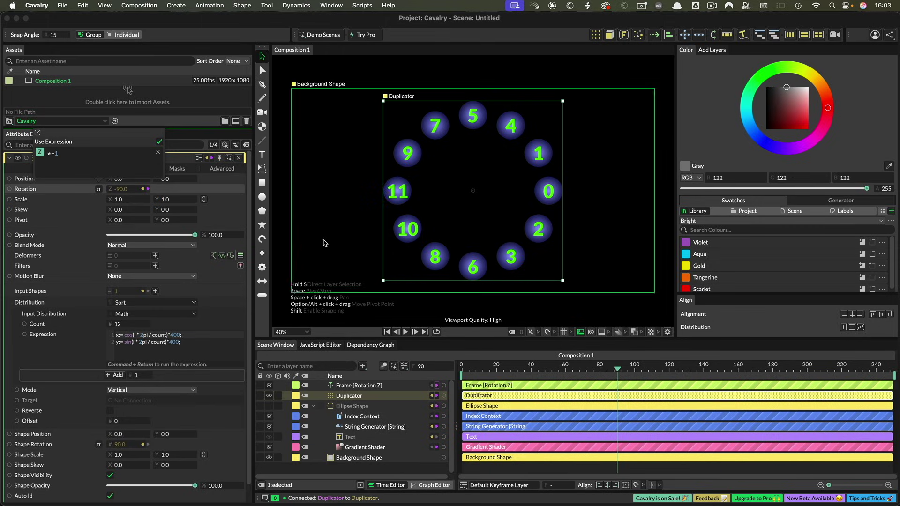
{"action": "left_click", "coordinate": [407, 332]}
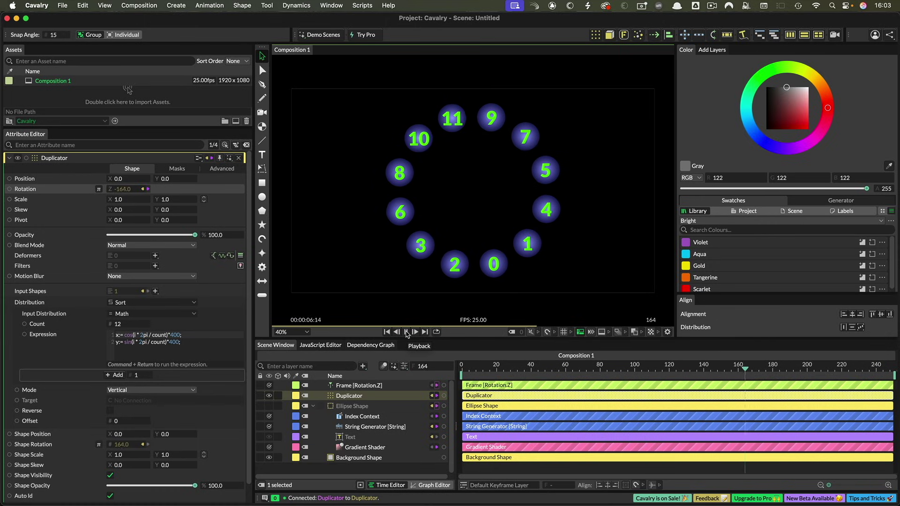
{"action": "left_click", "coordinate": [386, 331]}
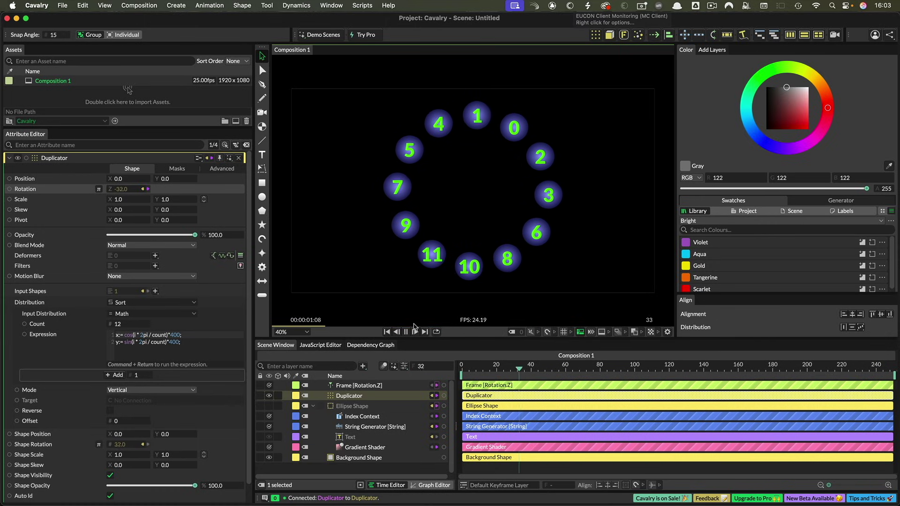